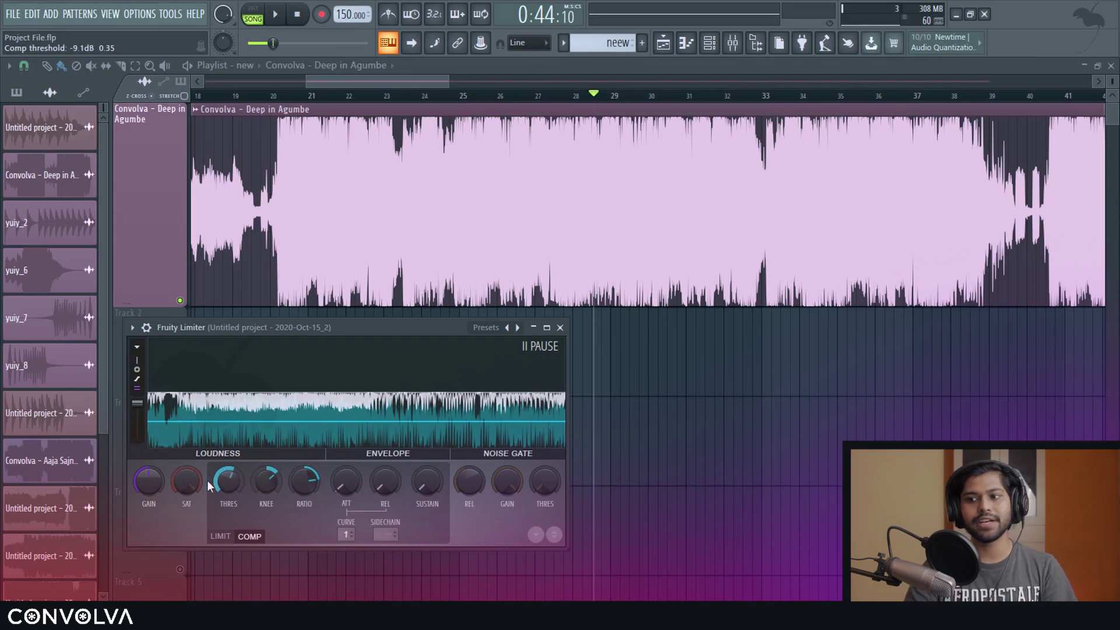
Turn the Fruity Limiter's soft saturation knob all the way down to minimum
drag(186, 480, 186, 544)
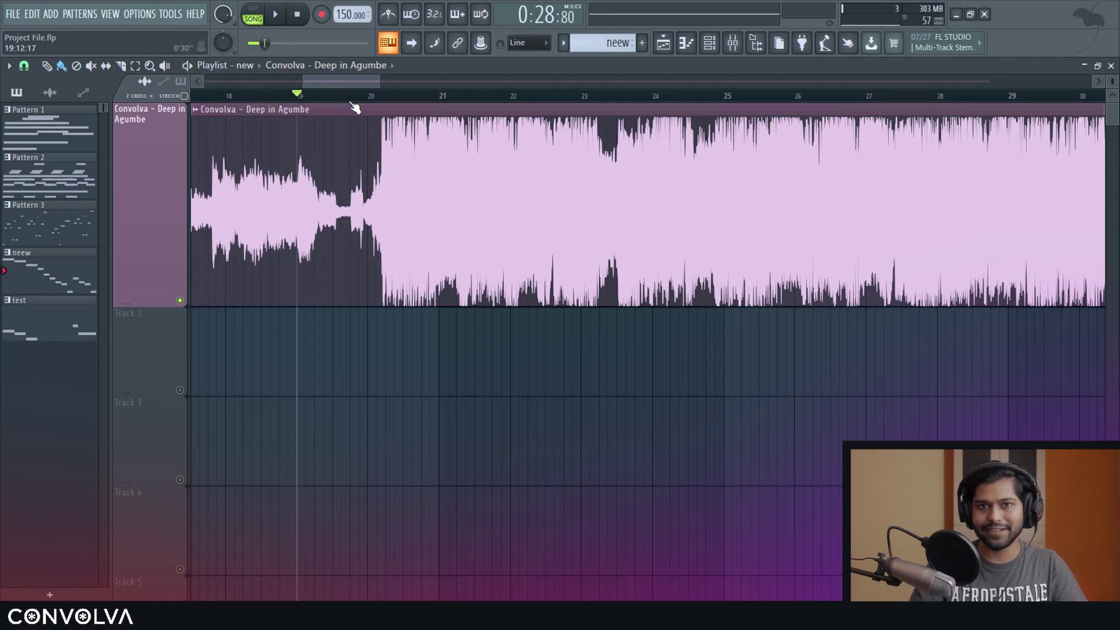
scroll(355, 108, down, 3)
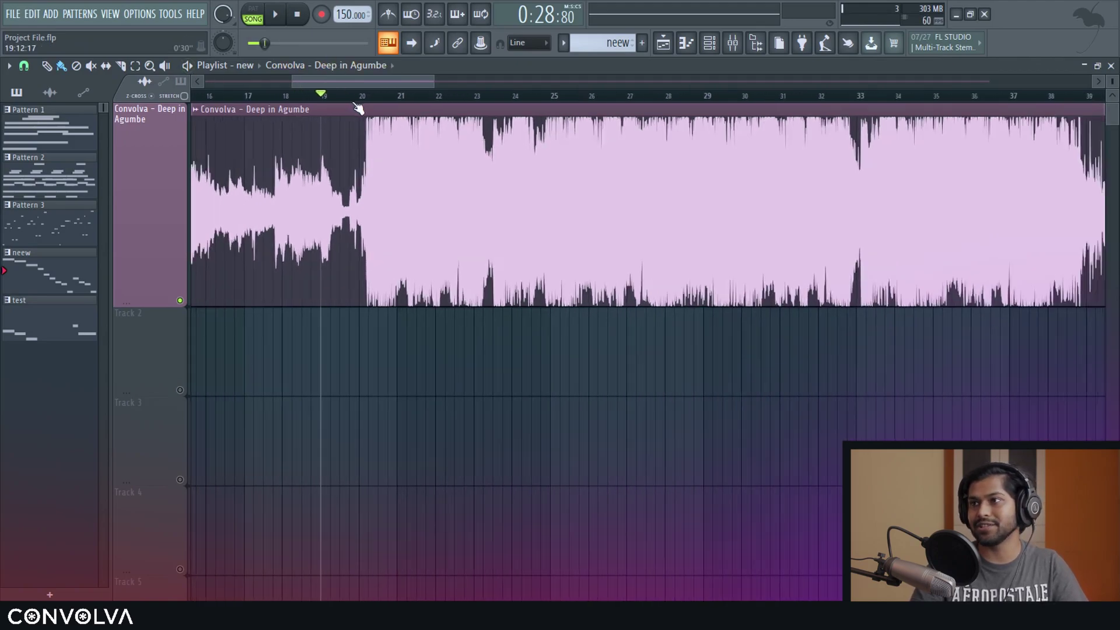
double_click(692, 159)
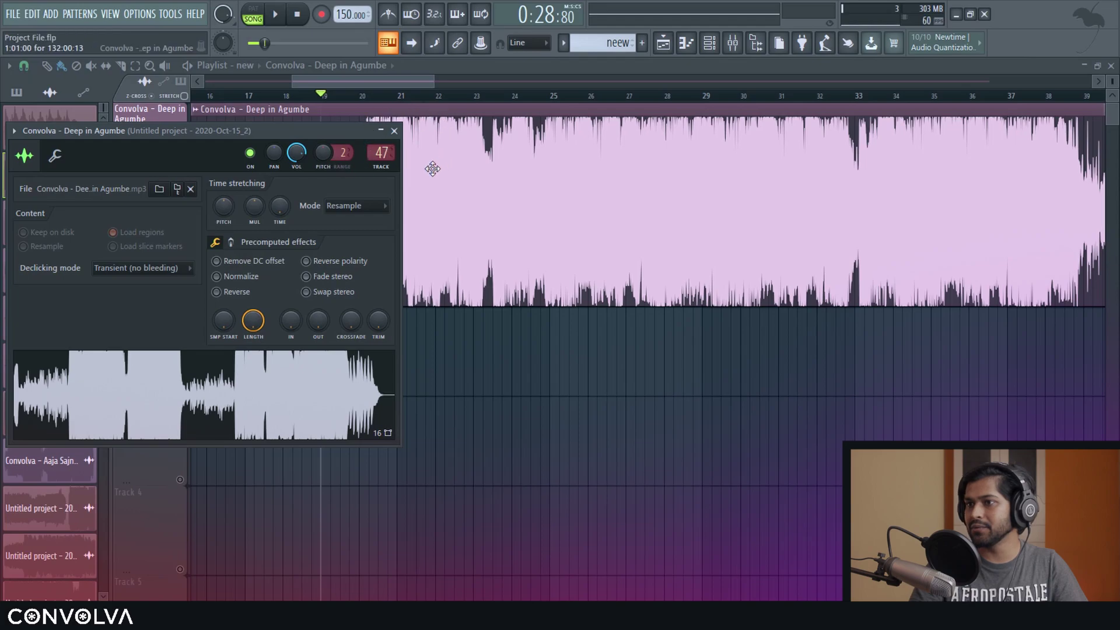
click(733, 42)
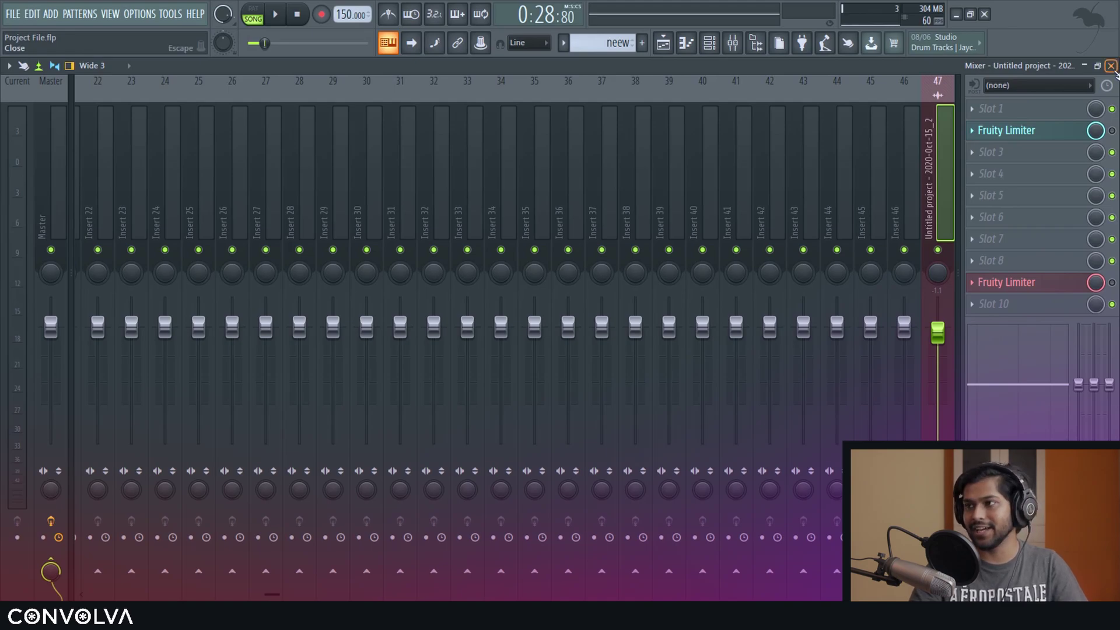
click(1110, 67)
key(Escape)
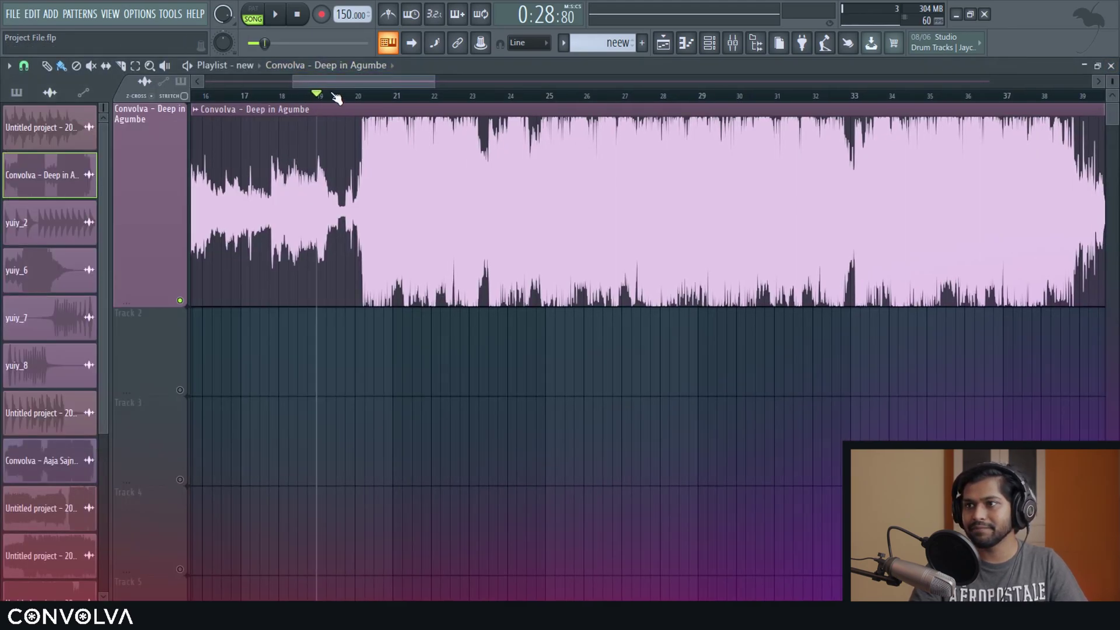
key(space)
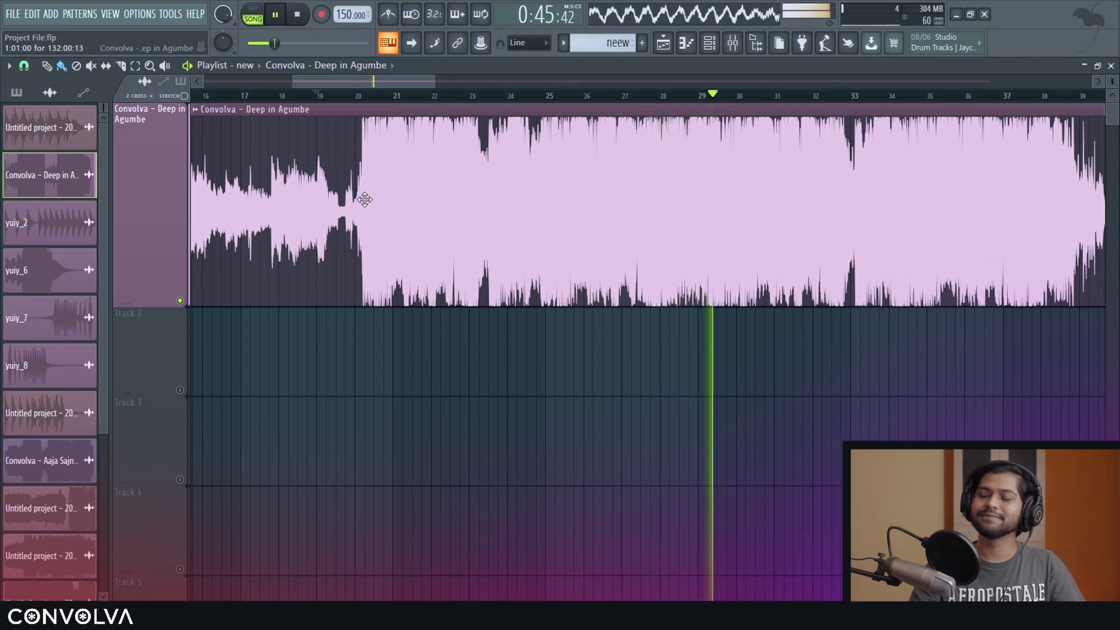
key(space)
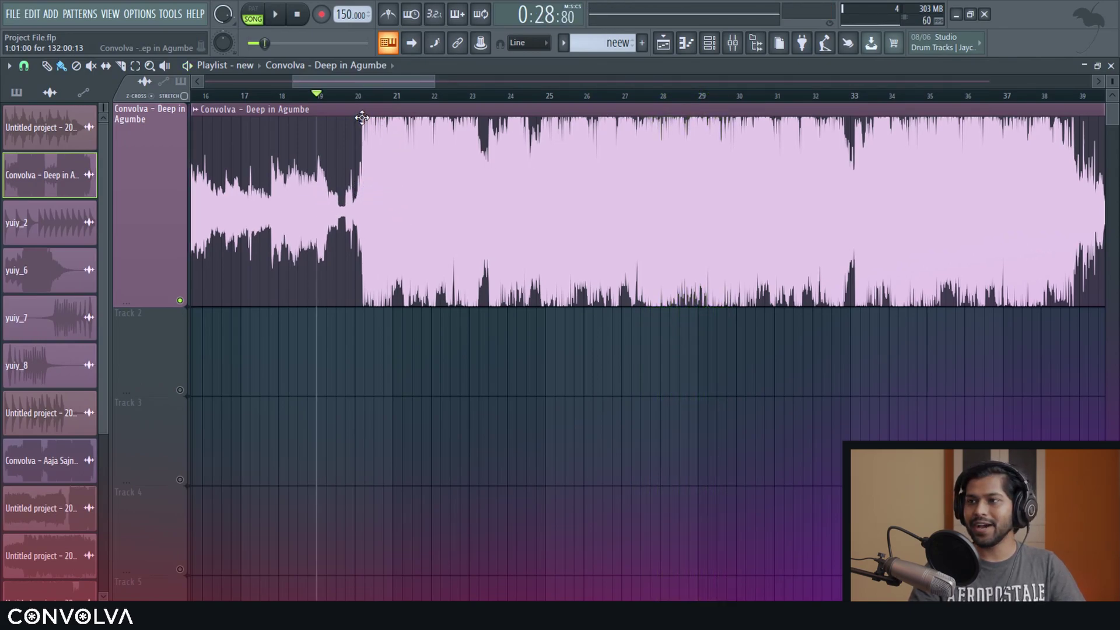
Bring up insert 47's limit-mode Fruity Limiter from the mixer and set soft saturation near -3.8dB
click(733, 42)
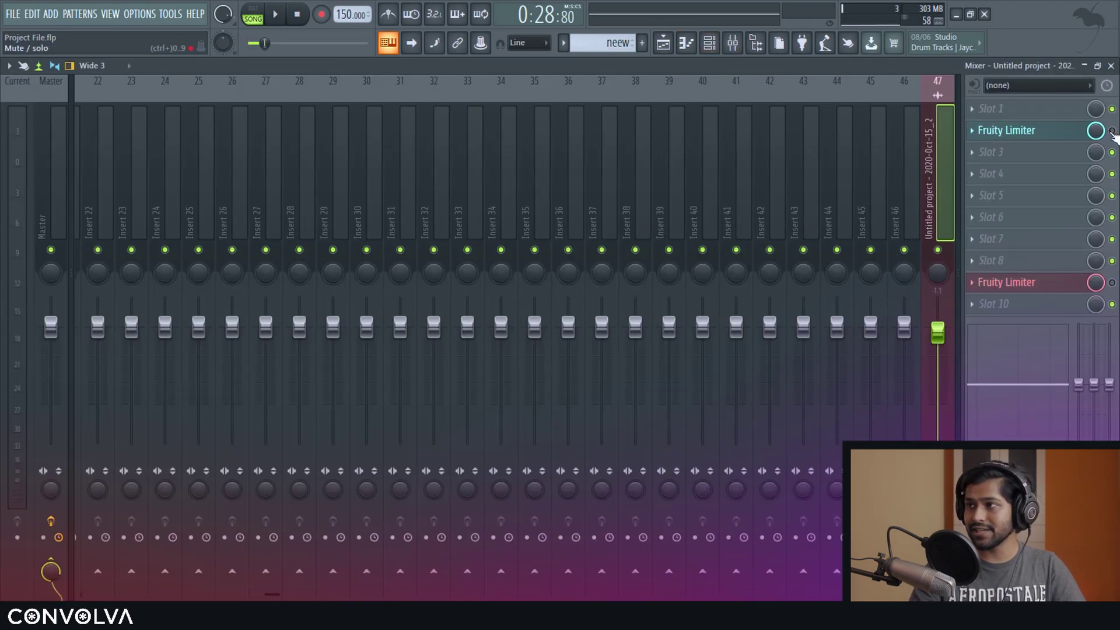
click(1006, 131)
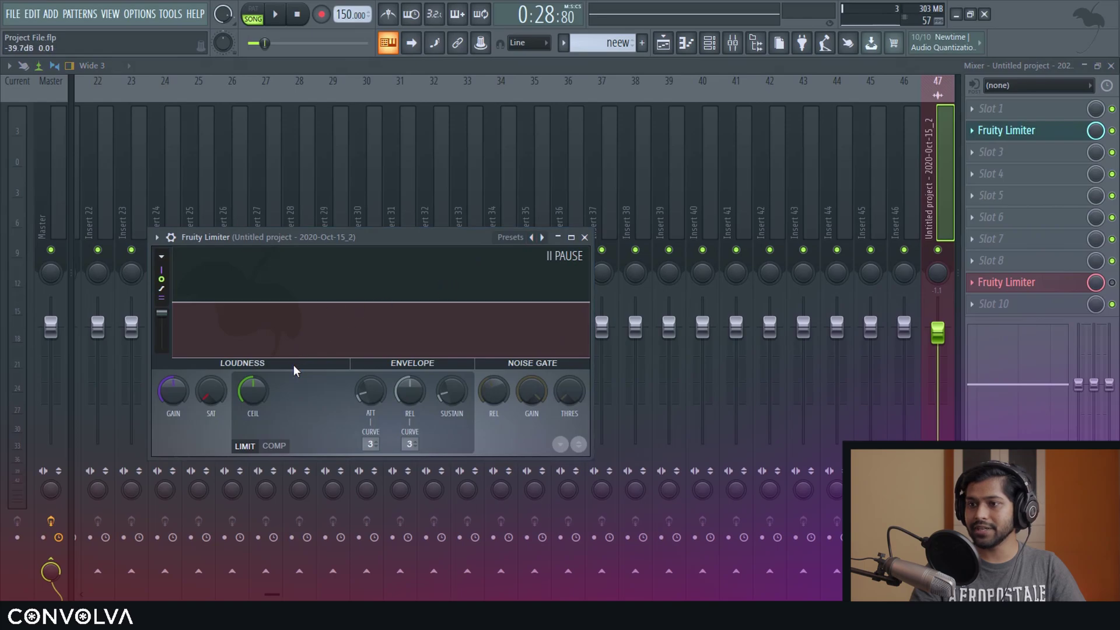
mouse_move(208, 397)
mouse_down()
mouse_move(209, 368)
mouse_move(209, 407)
mouse_up()
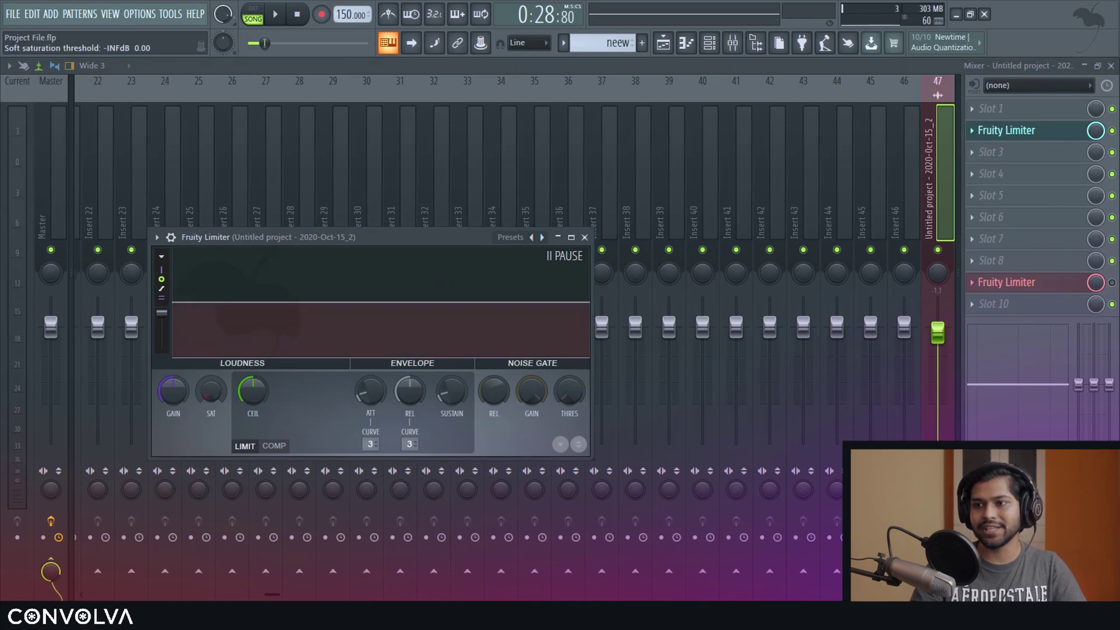
mouse_move(210, 402)
mouse_down()
mouse_move(210, 377)
mouse_move(209, 420)
mouse_up()
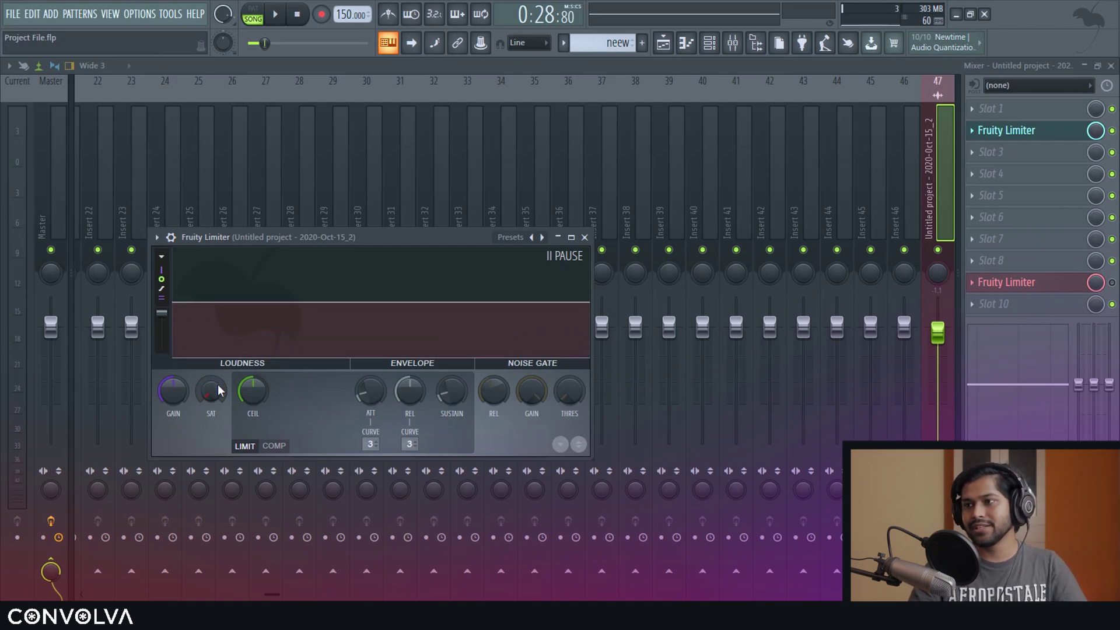
Play the song to hear the saturation, then hide the mixer while keeping the limiter
key(space)
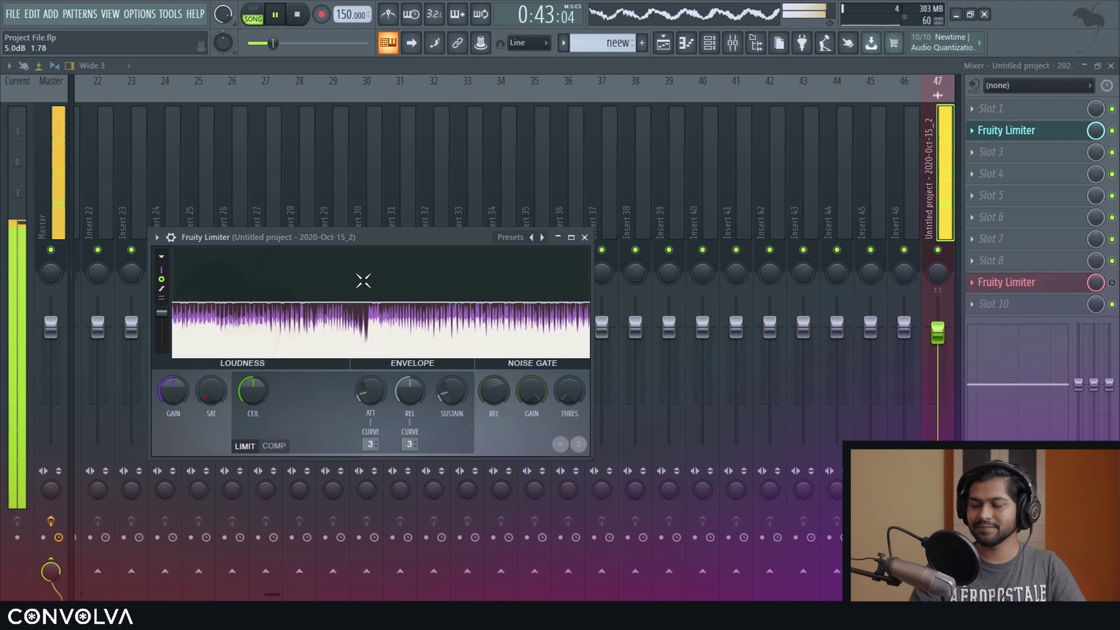
click(1111, 66)
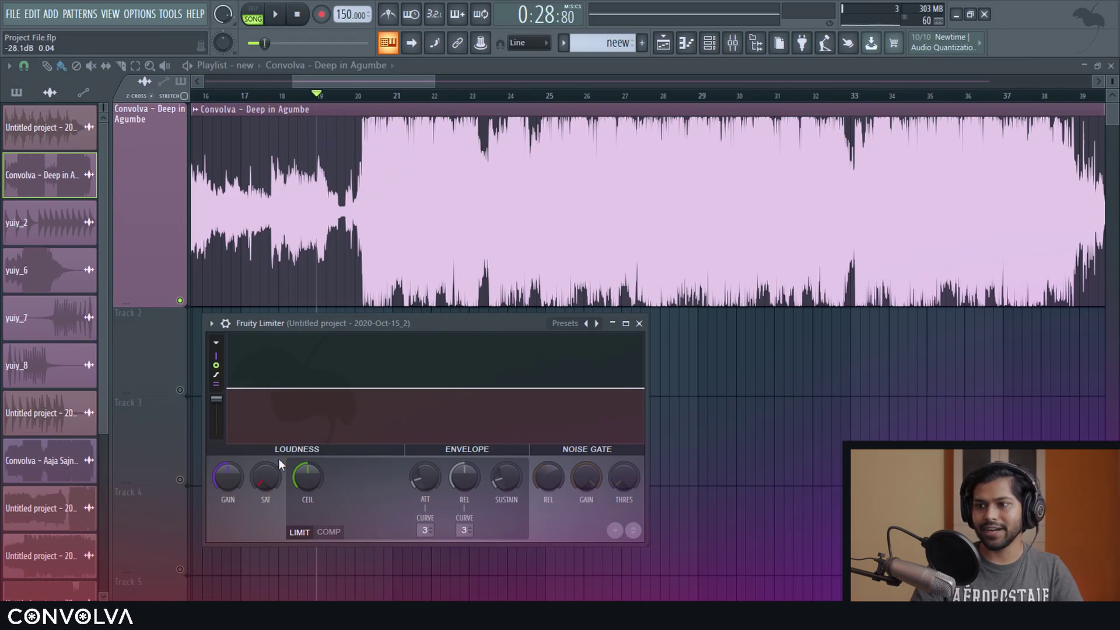
Freeze the limiter display, sweep soft saturation up, then back it down to about -16dB
click(395, 376)
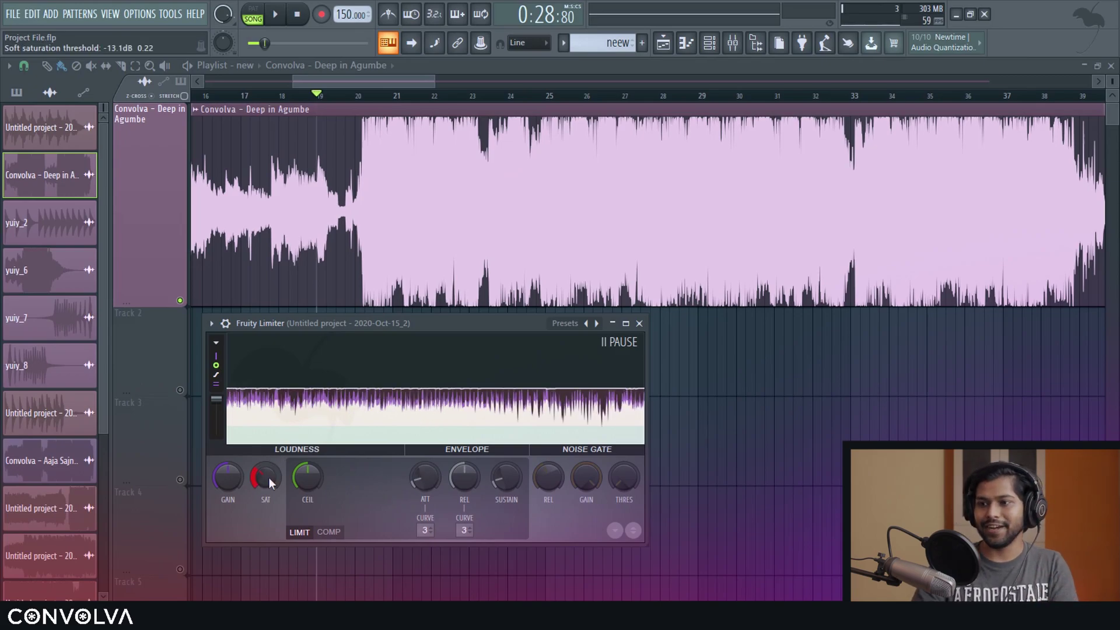
drag(265, 477, 266, 438)
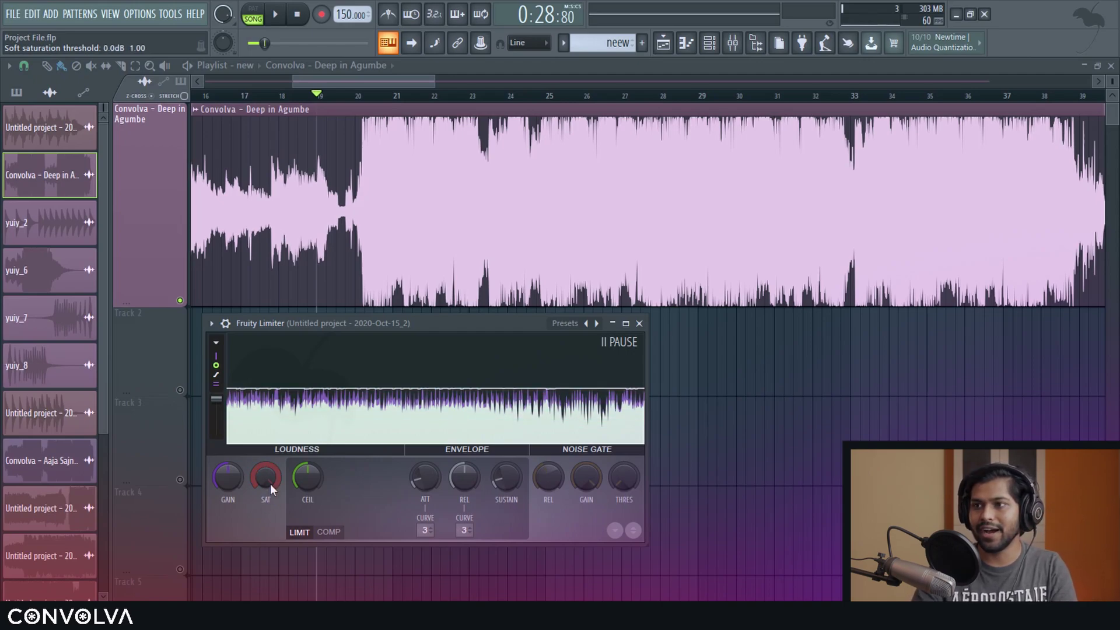
drag(266, 476, 265, 517)
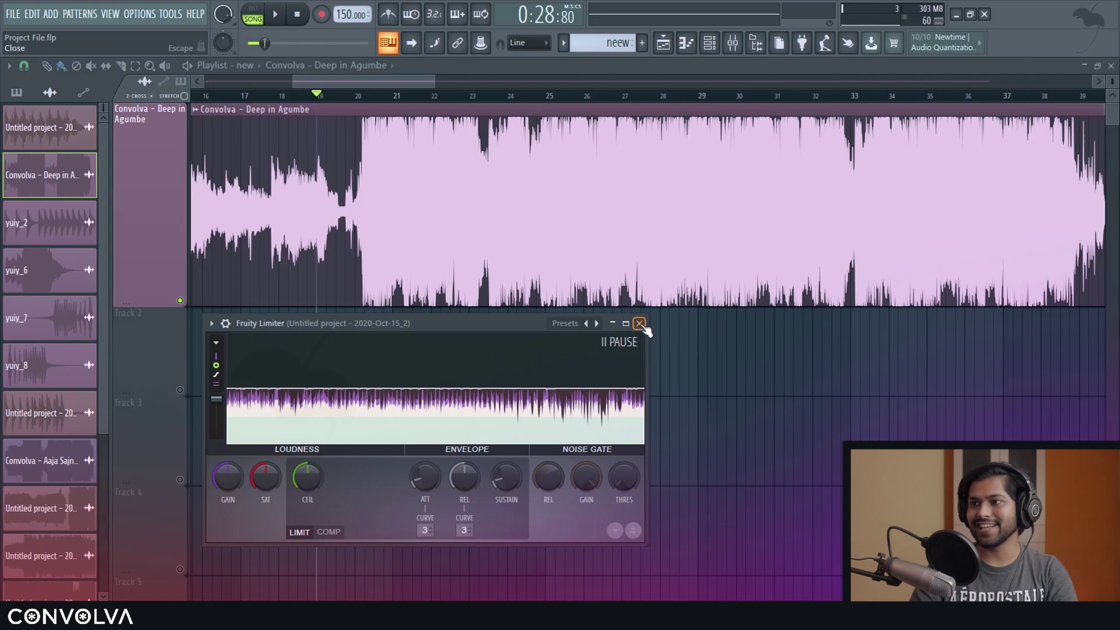
Dismiss the limiter, glance at the mixer and return to the playlist
click(641, 324)
key(F9)
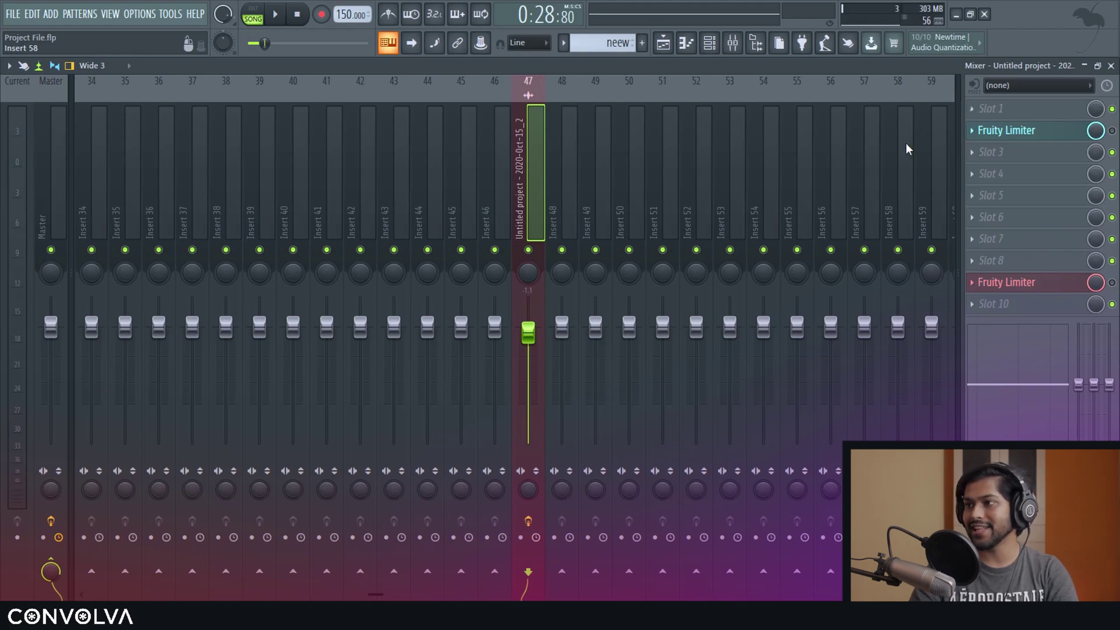
key(F5)
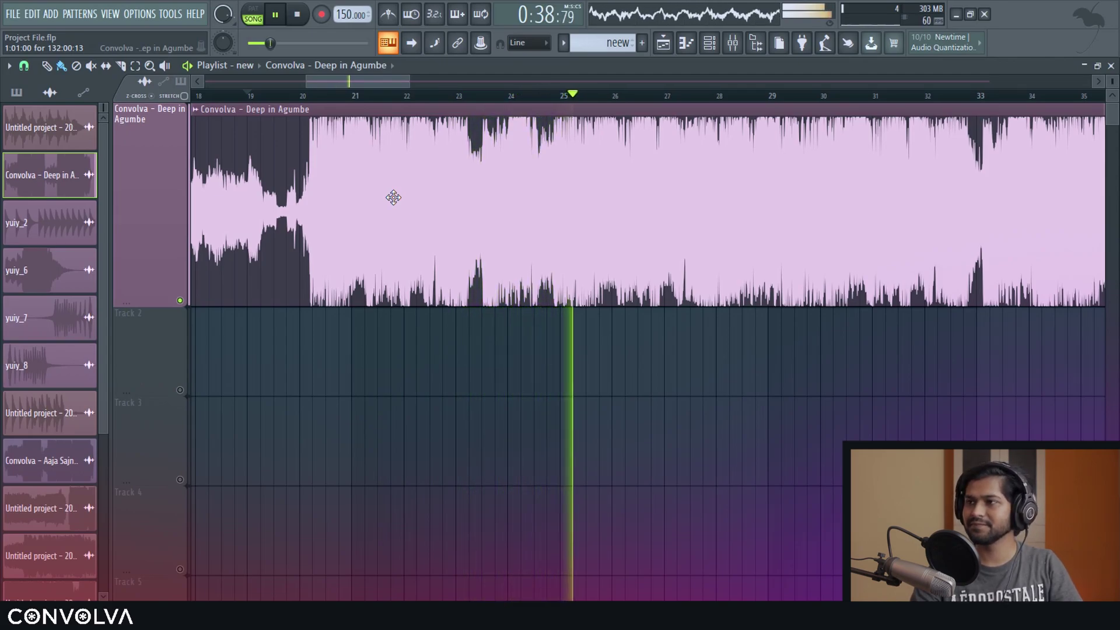
Show insert 47's compressor-mode Fruity Limiter lowered over a zoomed-out playlist
click(710, 42)
click(1016, 282)
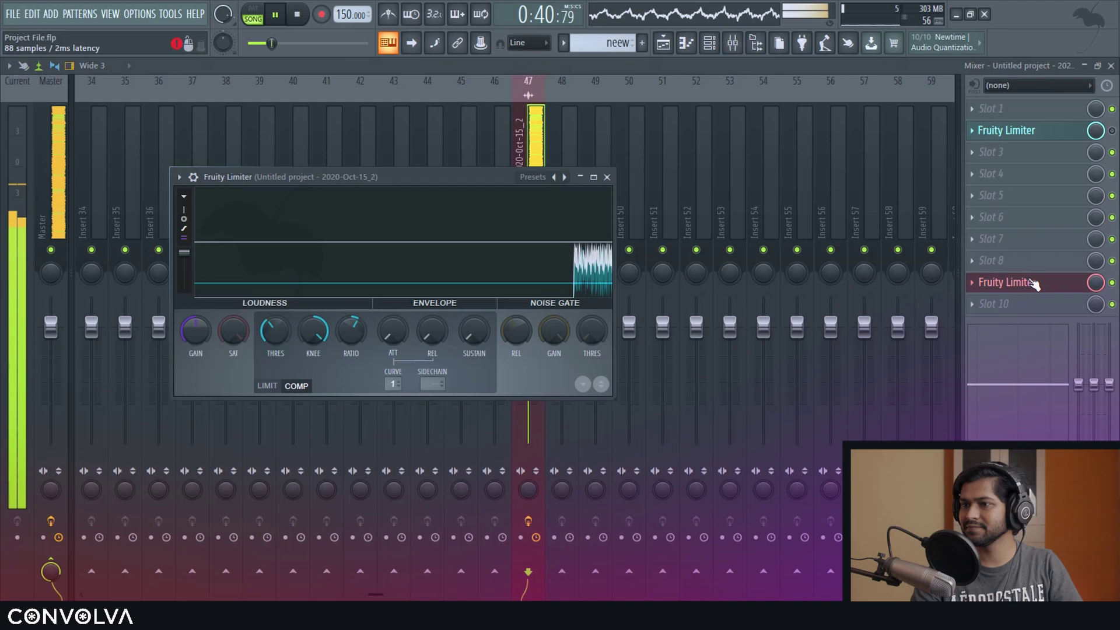
key(F5)
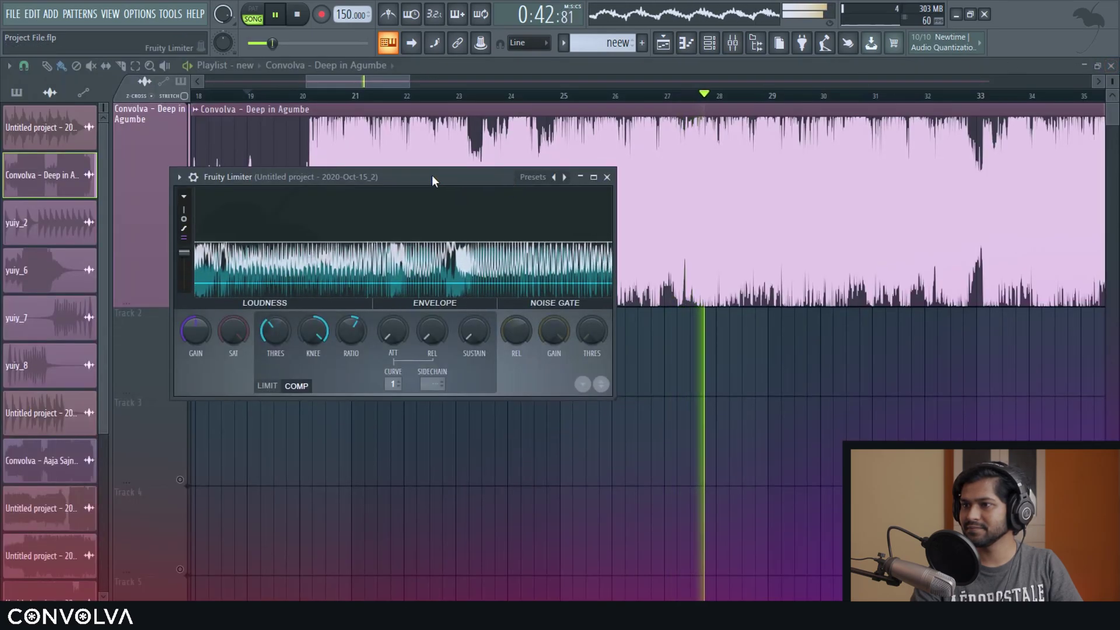
drag(432, 176, 462, 325)
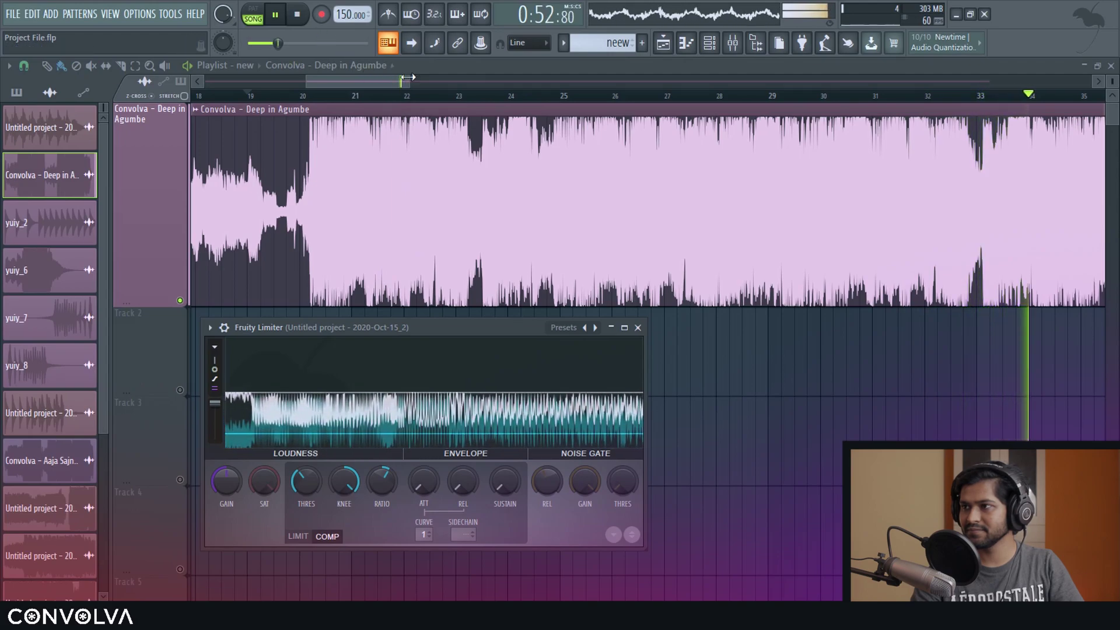
drag(406, 79, 437, 80)
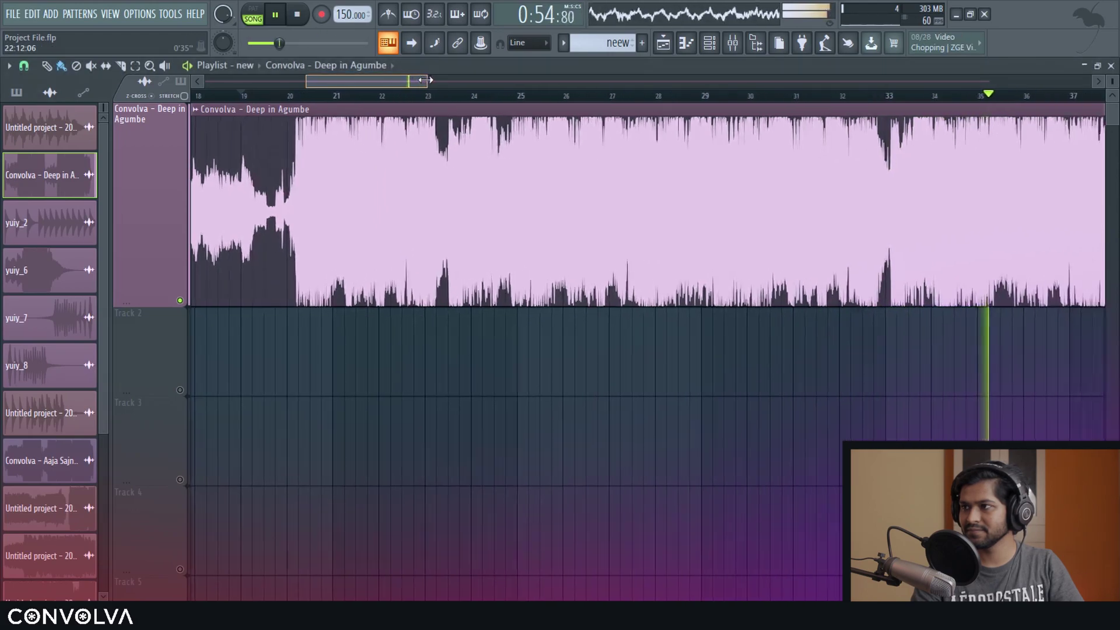
Reopen insert 47's Fruity Limiter over the playlist and stop playback after auditioning
key(F9)
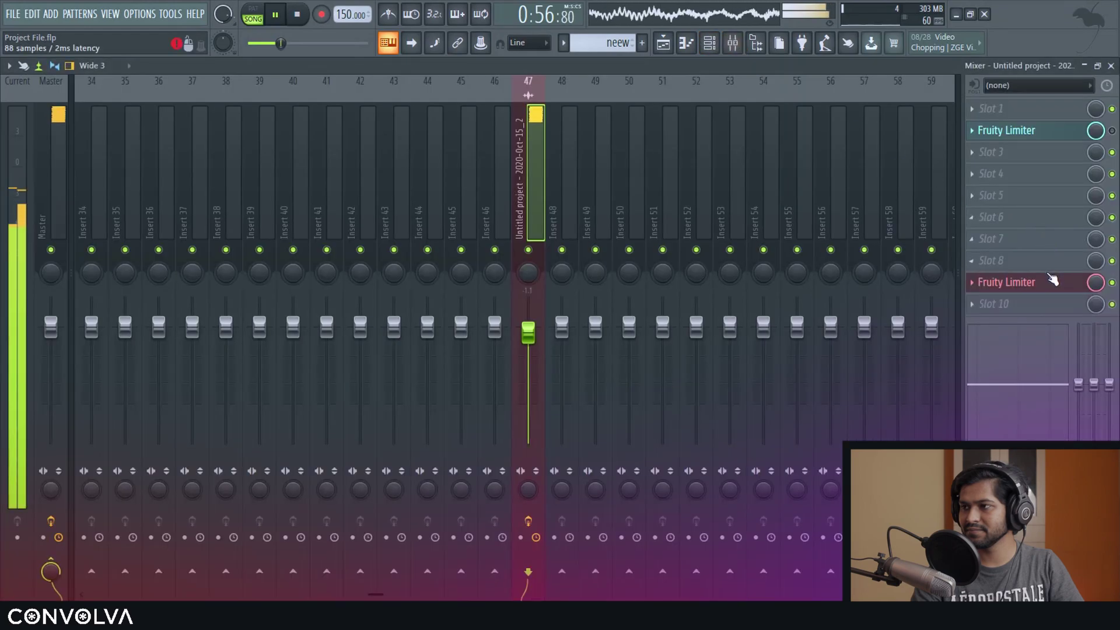
click(1007, 131)
key(F5)
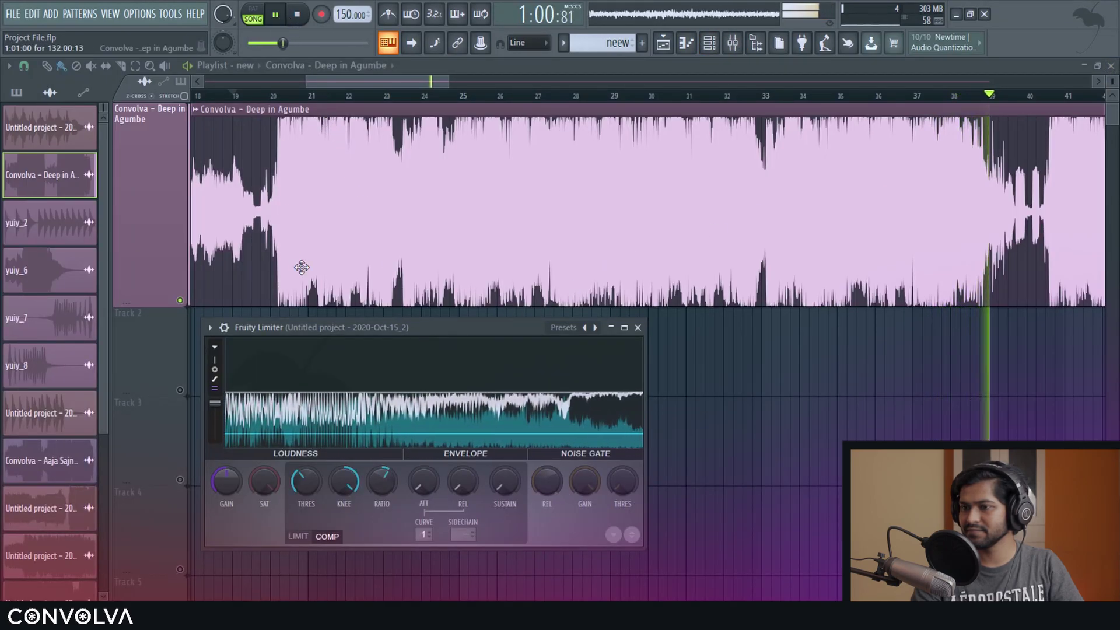
key(space)
key(space)
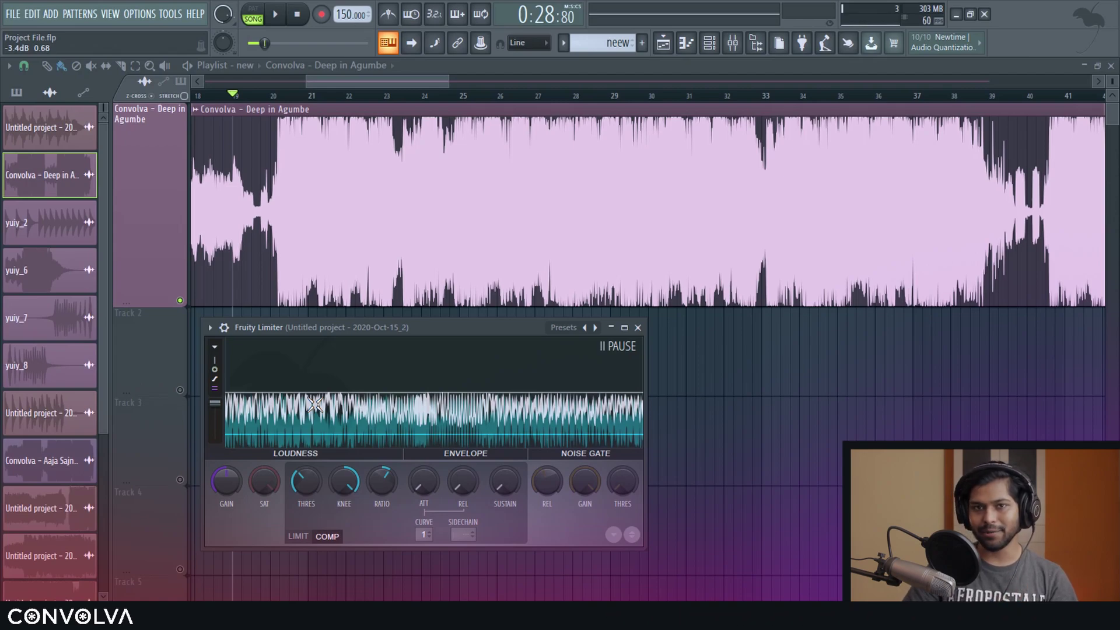
Close the limiter and load a Fruity WaveShaper into an empty slot on insert 47
click(637, 328)
double_click(228, 109)
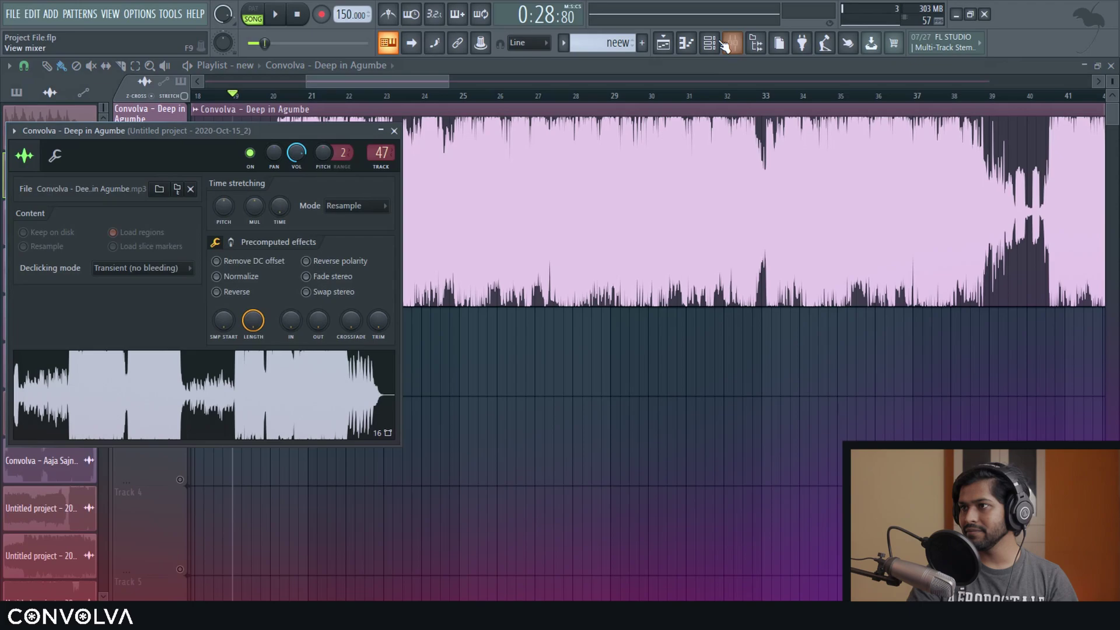
click(725, 45)
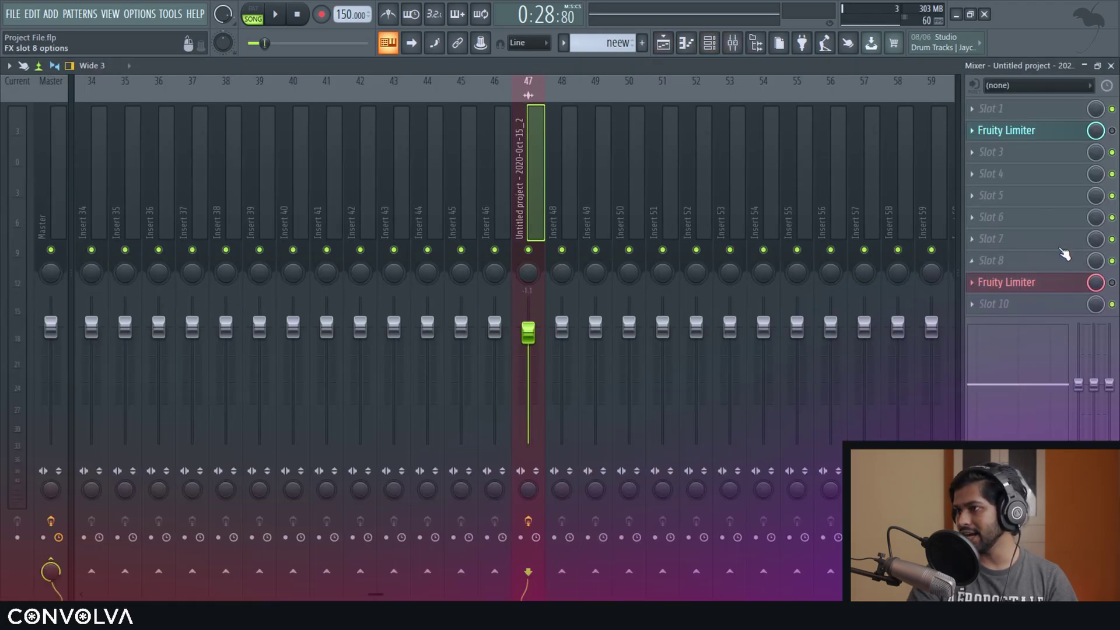
click(1002, 218)
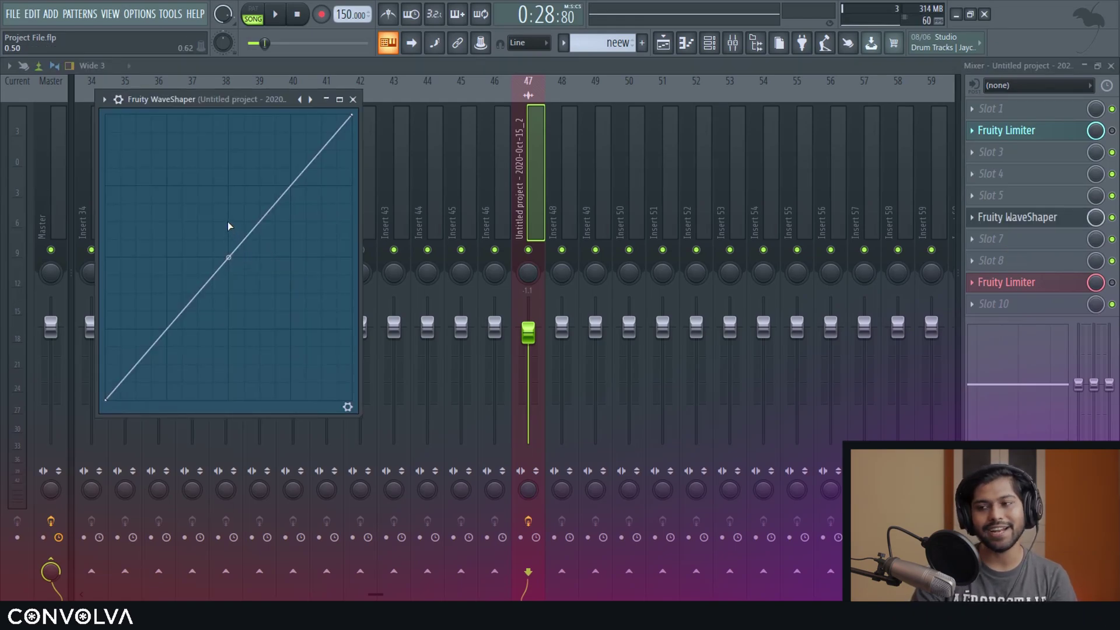
Bend the WaveShaper curve so its upper part flattens into a clip, then pause playback
drag(228, 257, 228, 236)
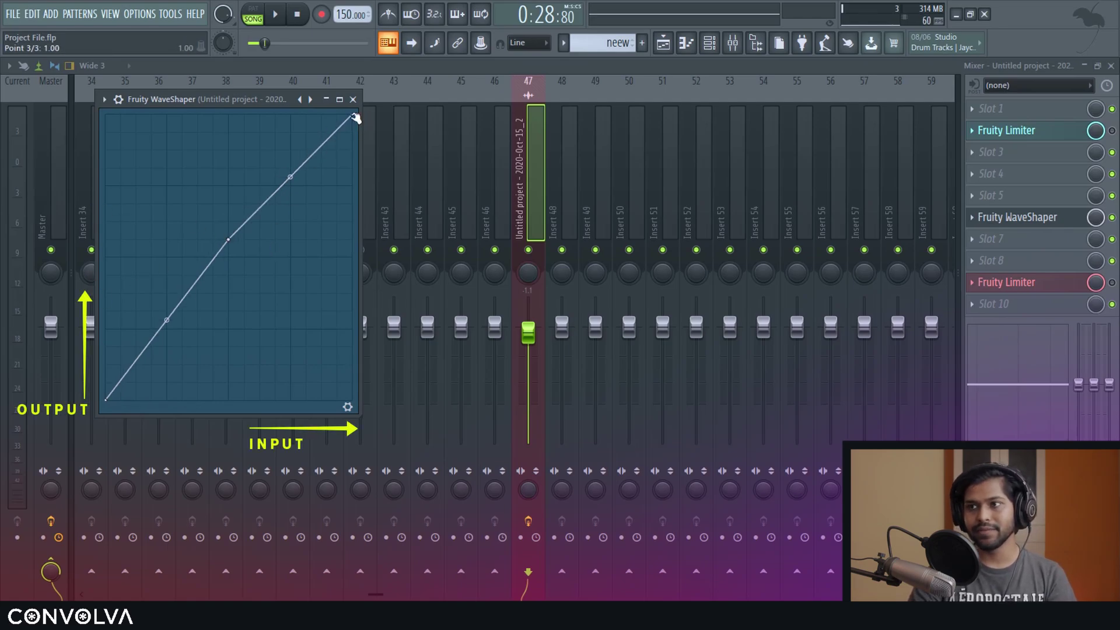
drag(356, 118, 376, 238)
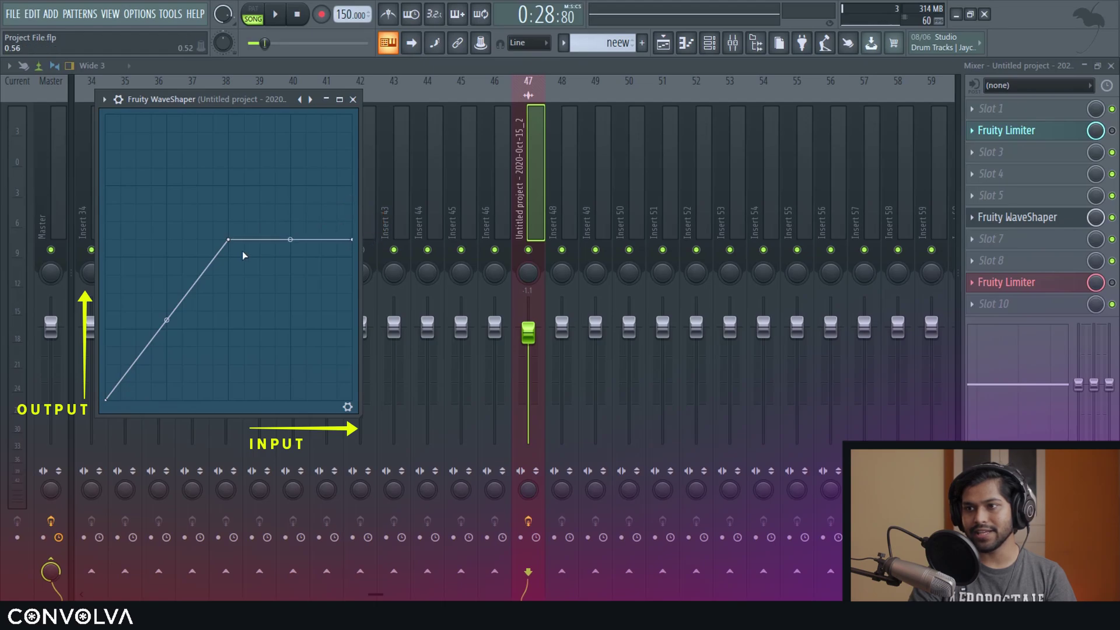
drag(232, 241, 231, 259)
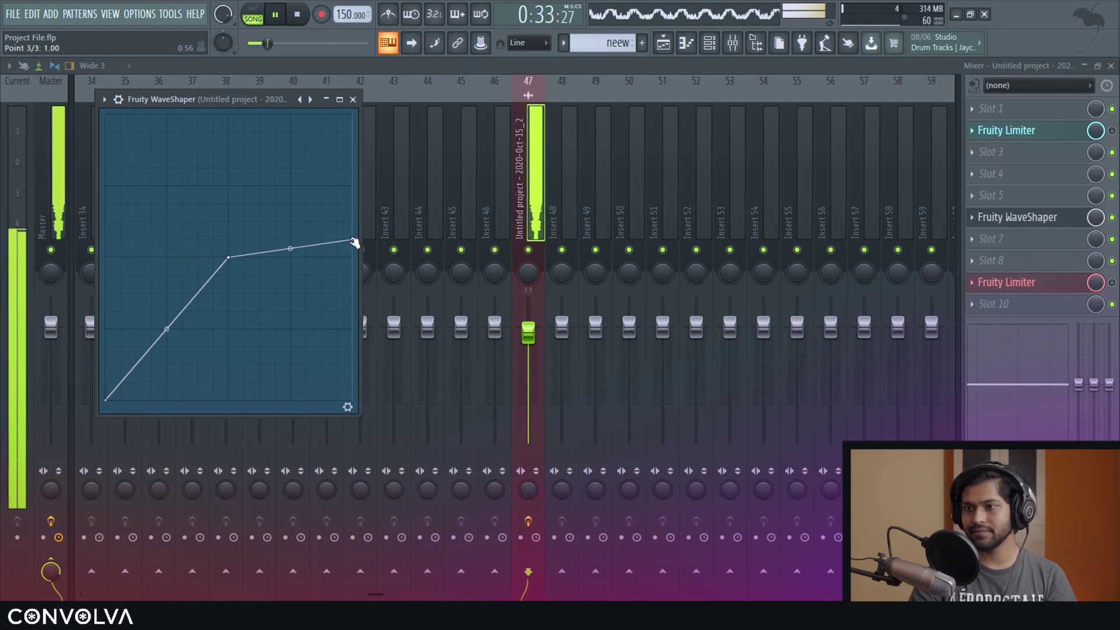
click(277, 15)
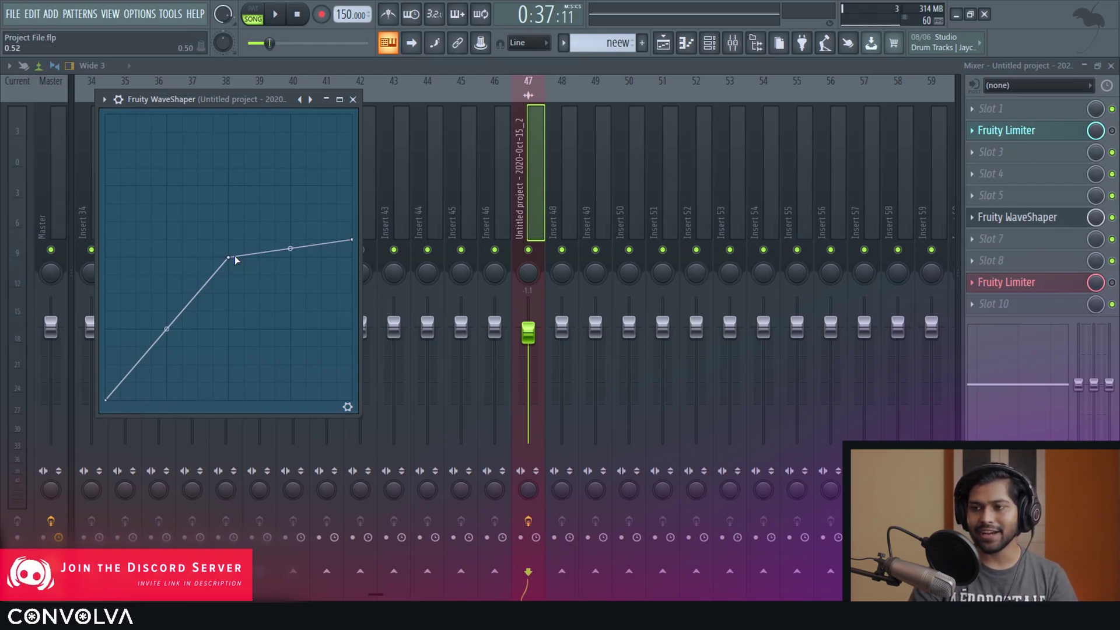
Move the knee point lower-left and drop the curve's right end, then play the shaped sound
drag(233, 259, 197, 295)
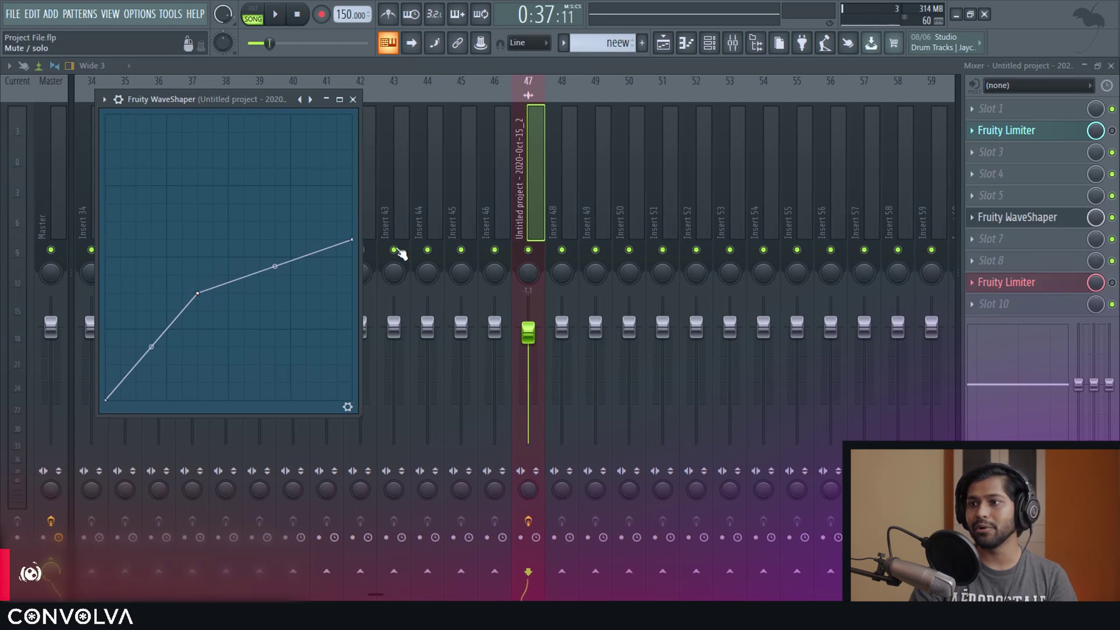
drag(354, 242, 357, 279)
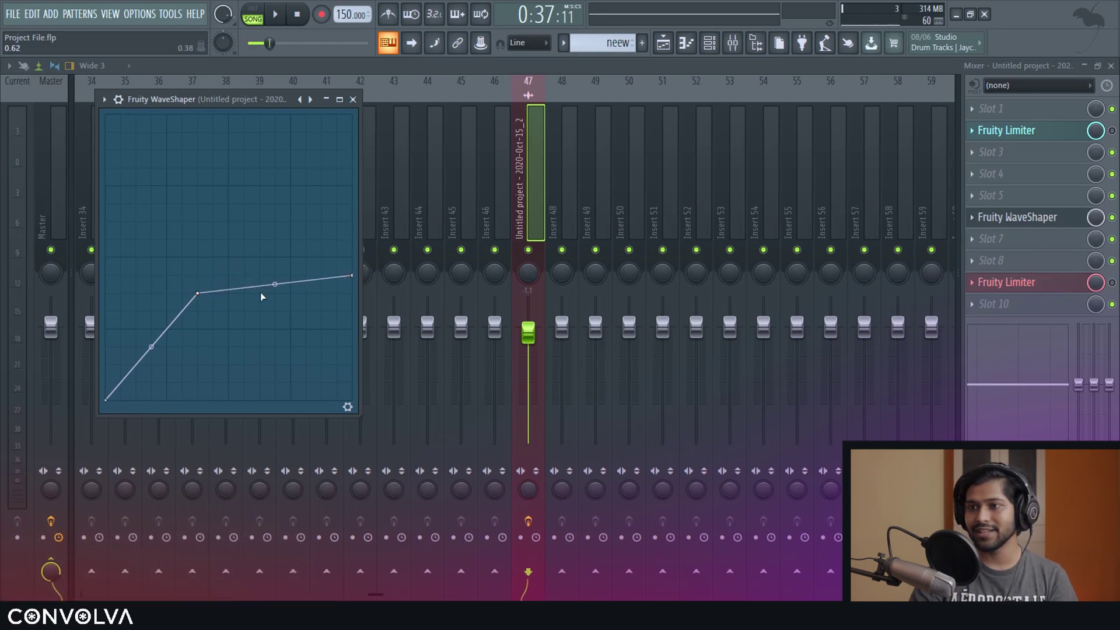
click(279, 17)
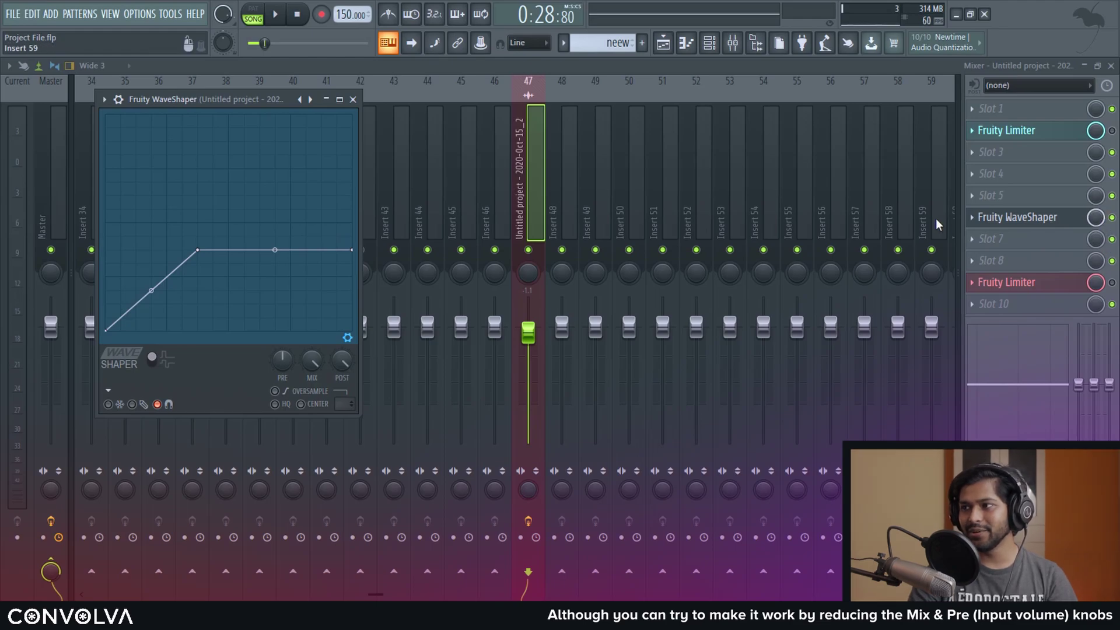
Delete the Fruity WaveShaper from insert 47 via its slot menu and confirm
click(973, 217)
click(1017, 246)
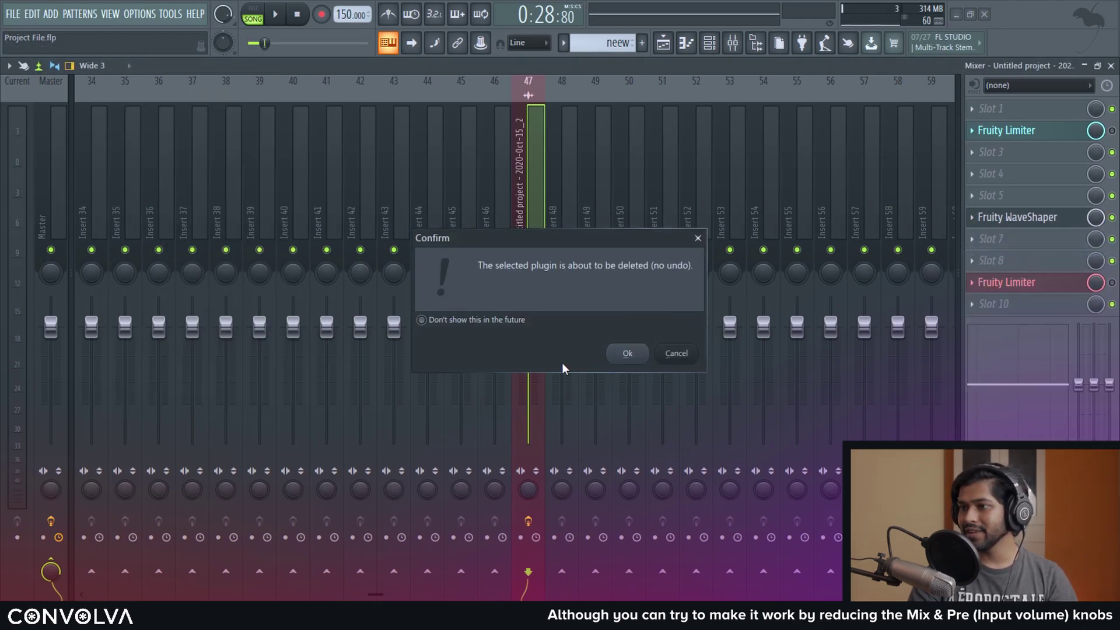
click(628, 353)
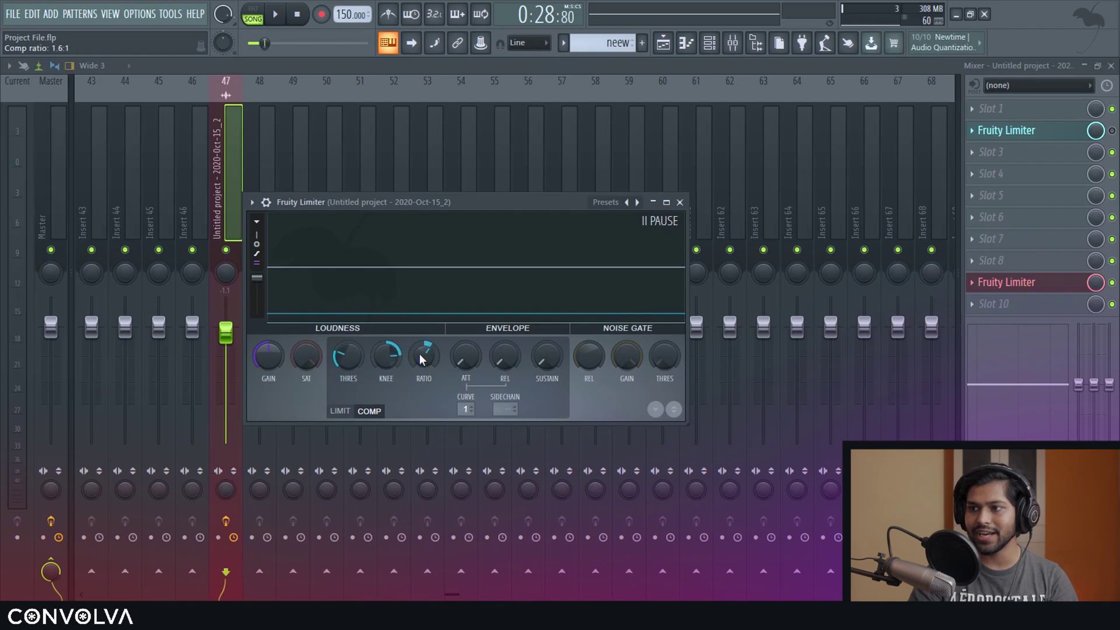
scroll(420, 357, up, 5)
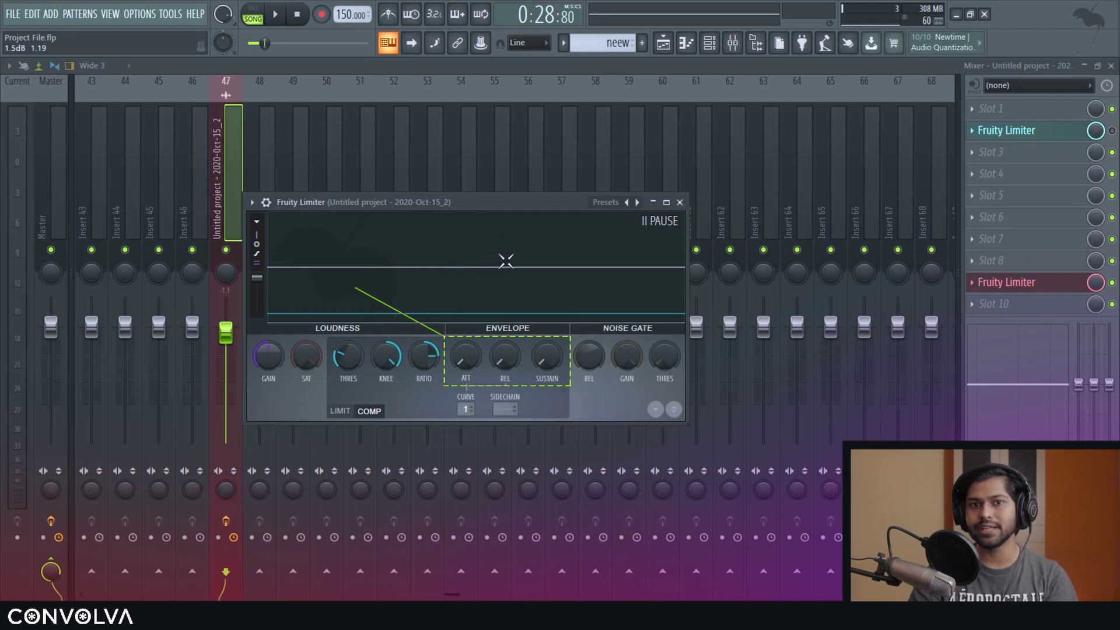
Lower the Fruity Limiter's compression threshold to -17.7 dB
drag(347, 358, 347, 386)
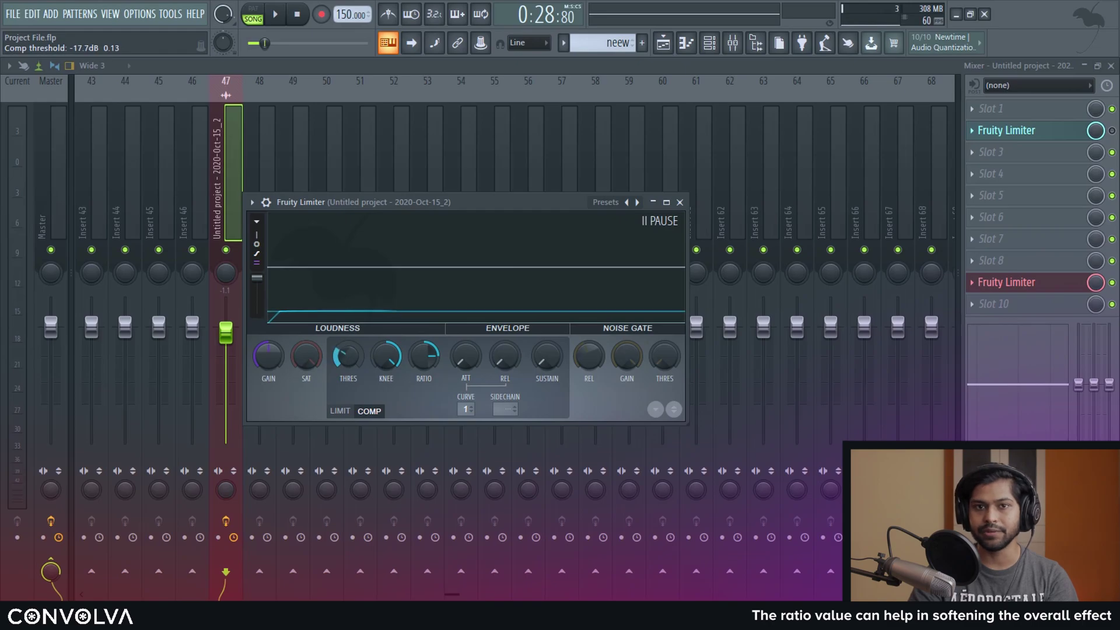
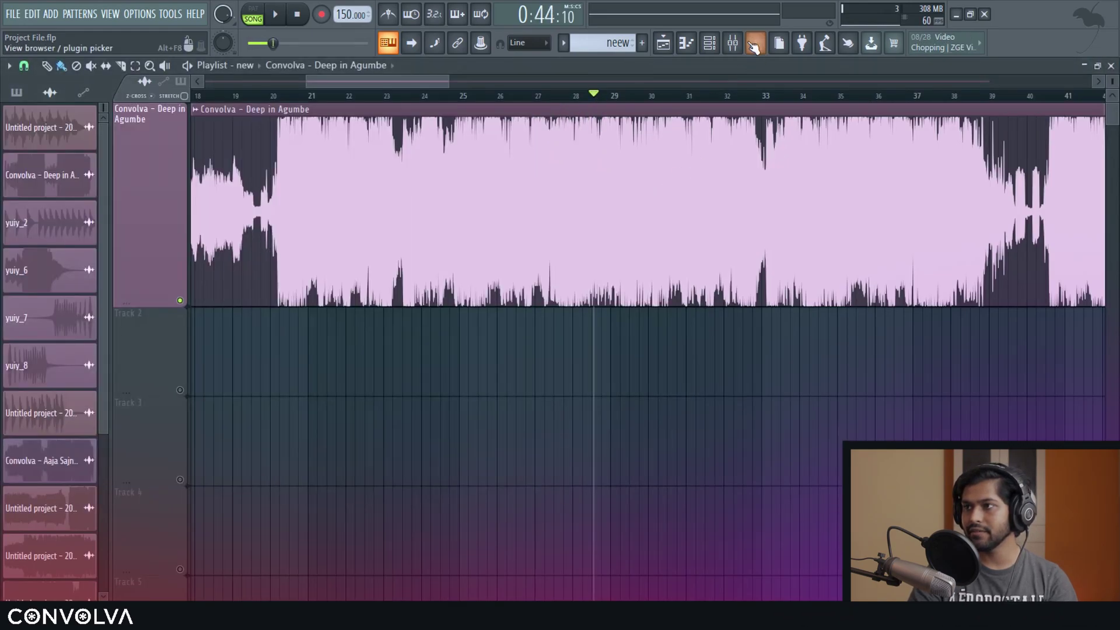
Bring up the Fruity Limiter from insert 47 and hide the mixer again, keeping the limiter open
click(751, 44)
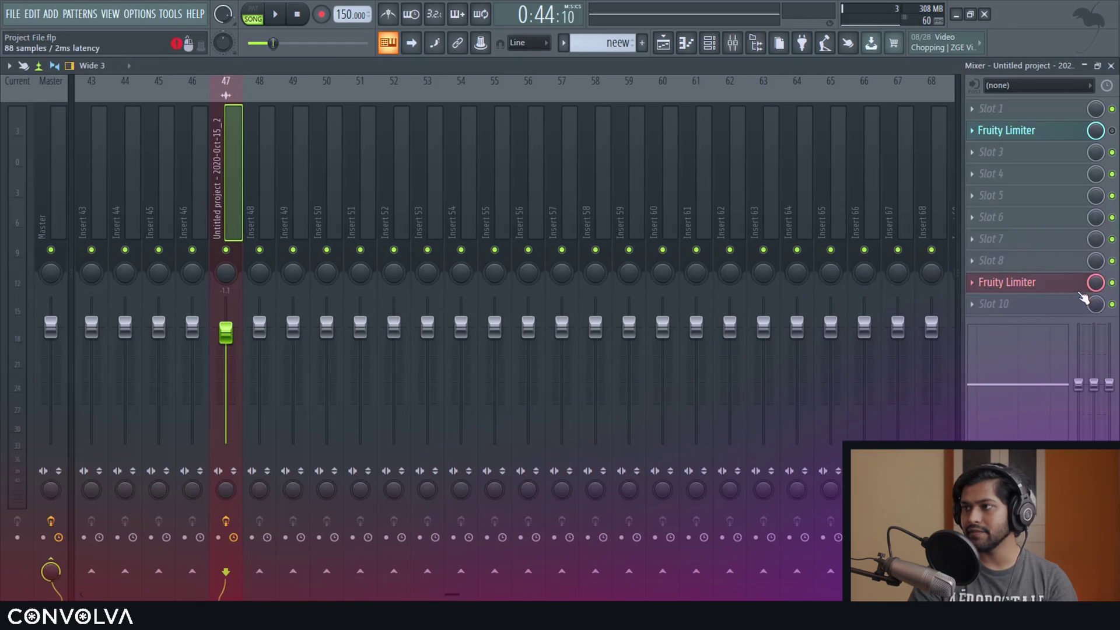
click(1006, 282)
key(F9)
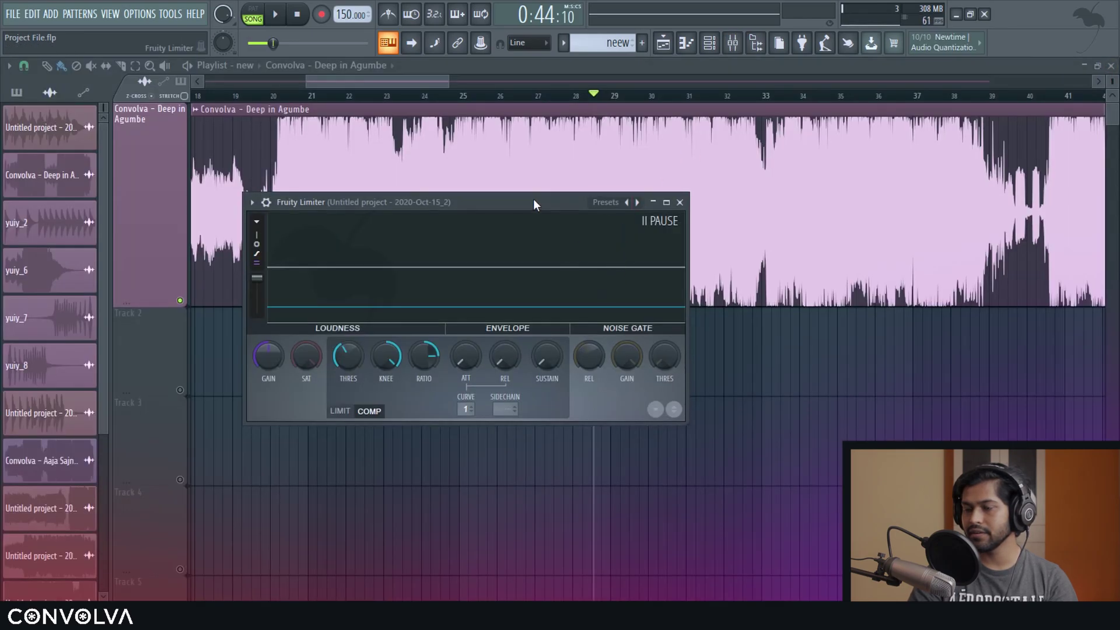
Tune the compressor threshold to about -11.6 dB while the song plays, then stop
drag(533, 201, 414, 326)
key(space)
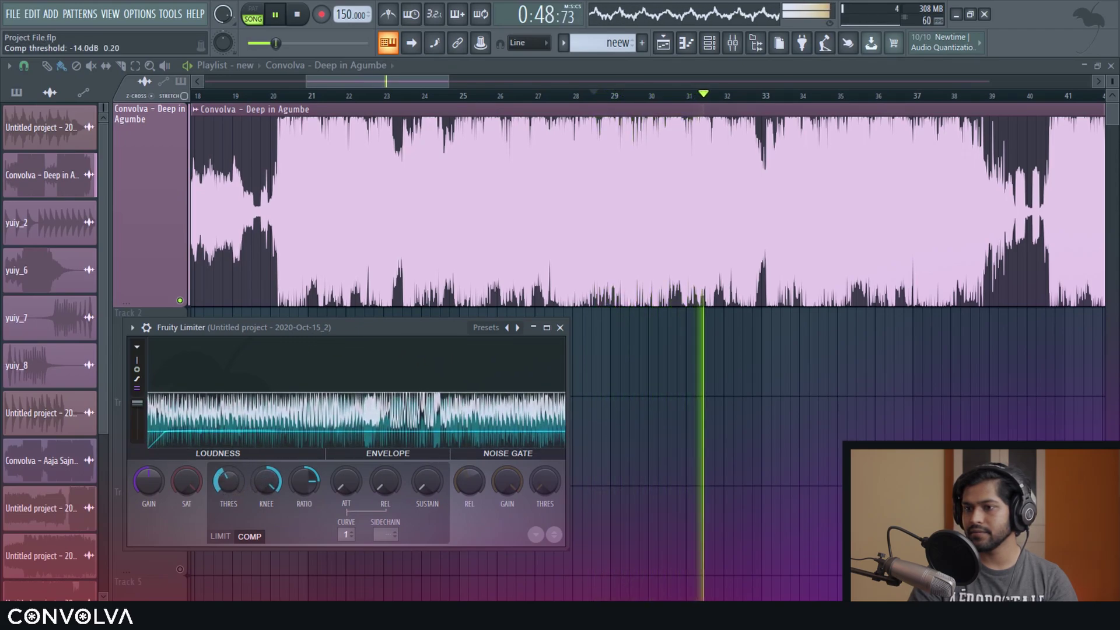
mouse_move(227, 484)
mouse_down()
mouse_move(228, 464)
mouse_move(235, 493)
mouse_up()
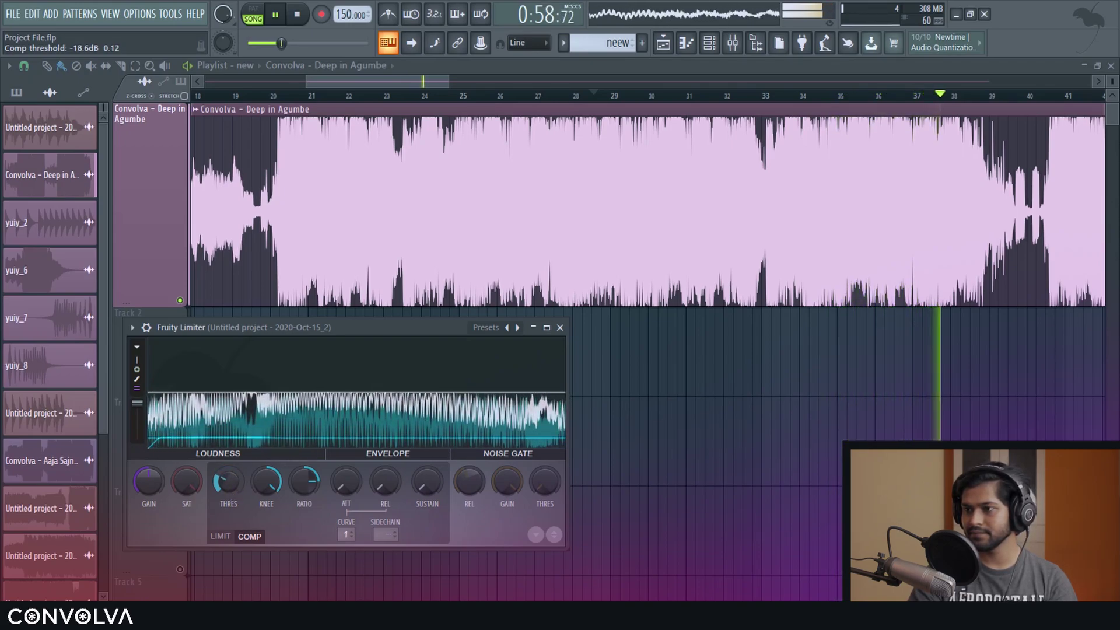
drag(351, 442, 350, 421)
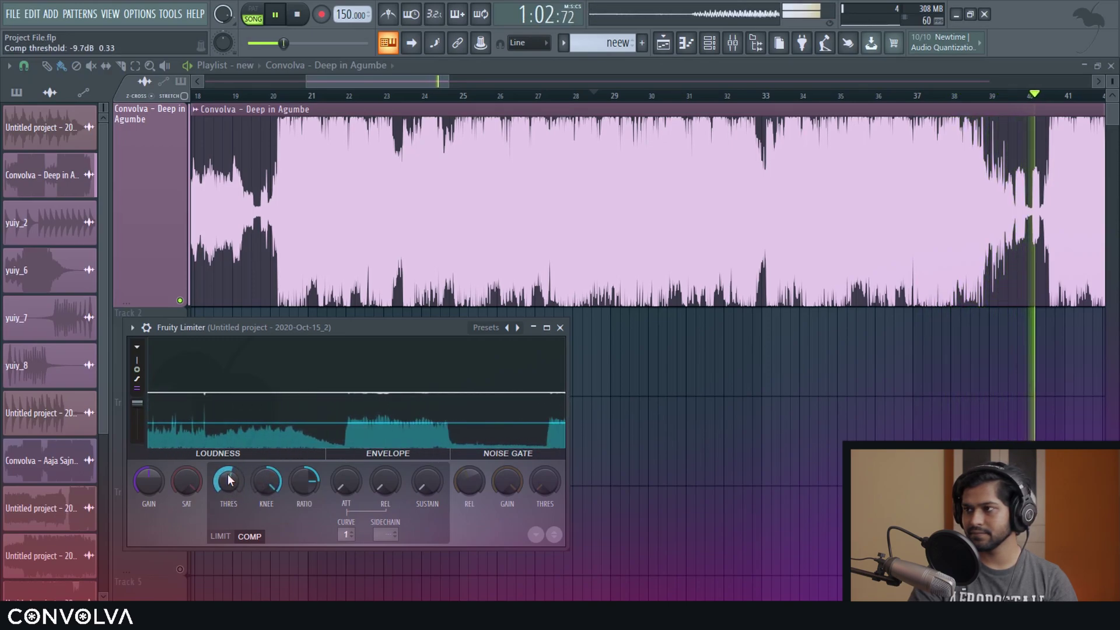
drag(229, 482, 229, 487)
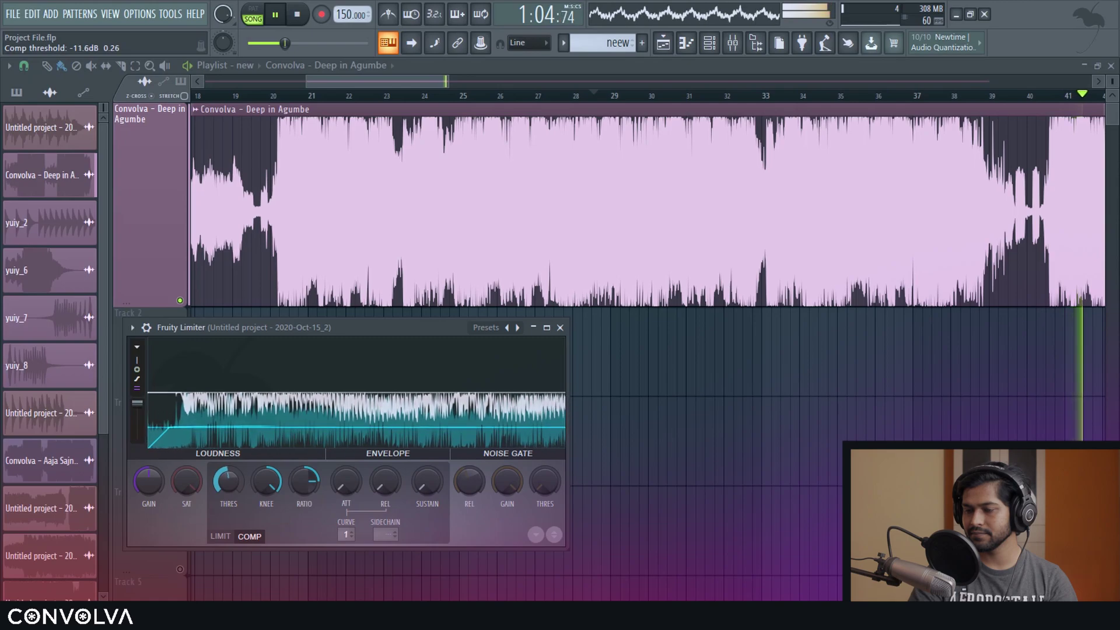
key(space)
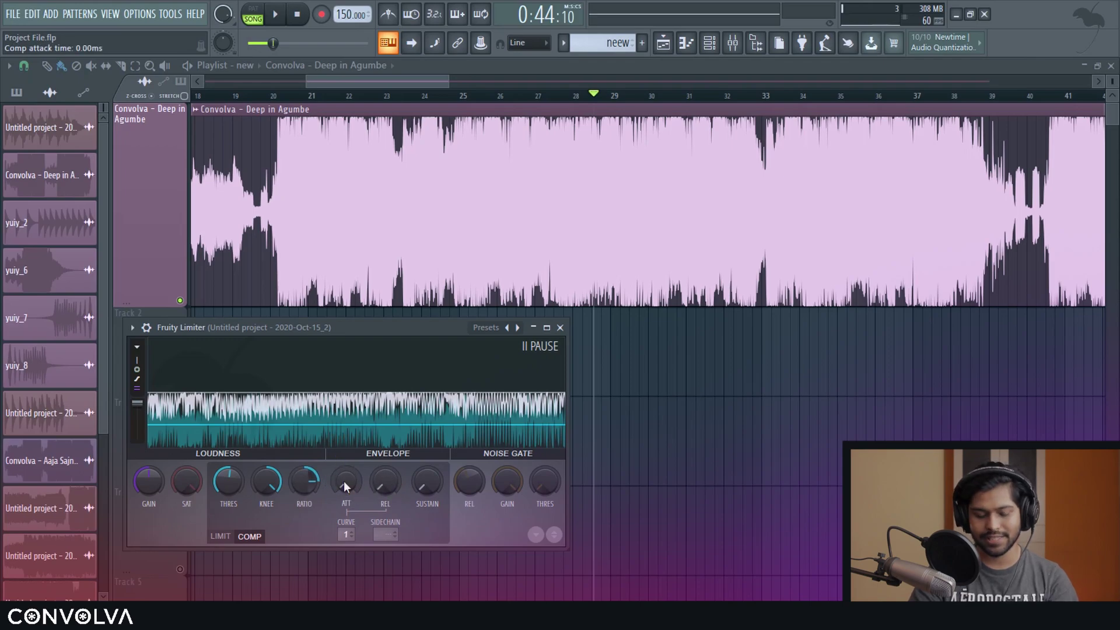
Play the song once more to check the compression and return to the start
key(space)
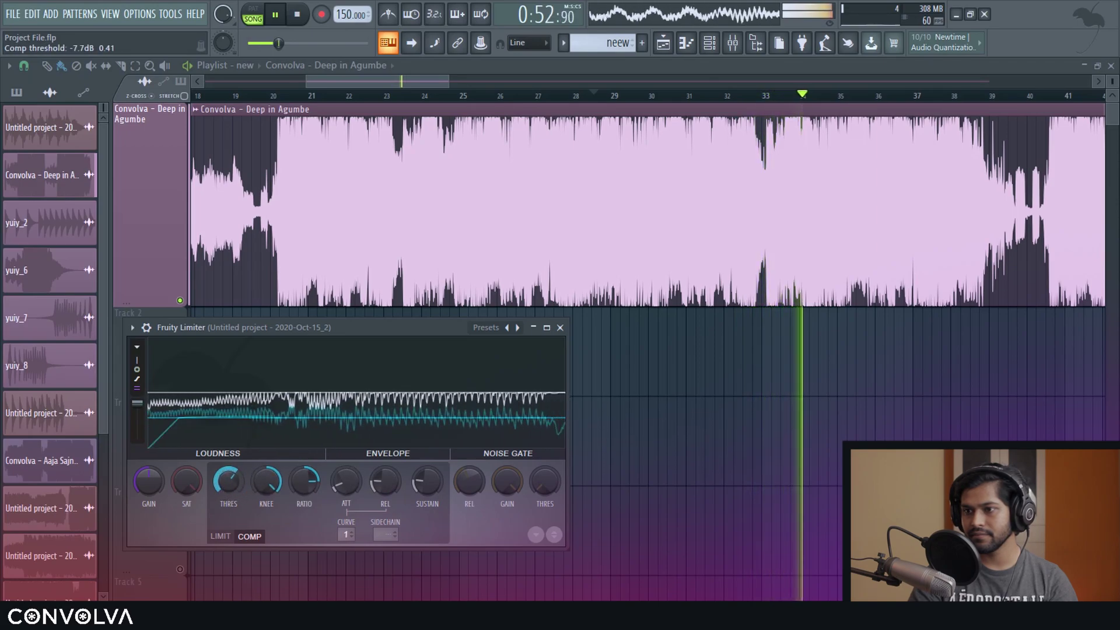
key(space)
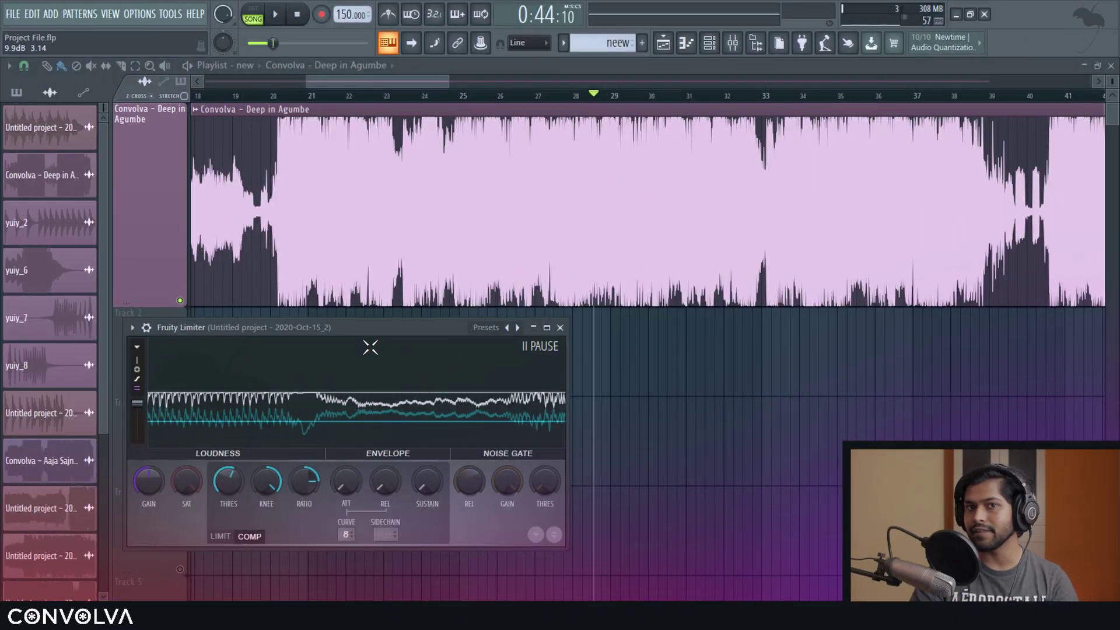
Audition the compressor curve shapes during playback, settling back on curve 1
key(space)
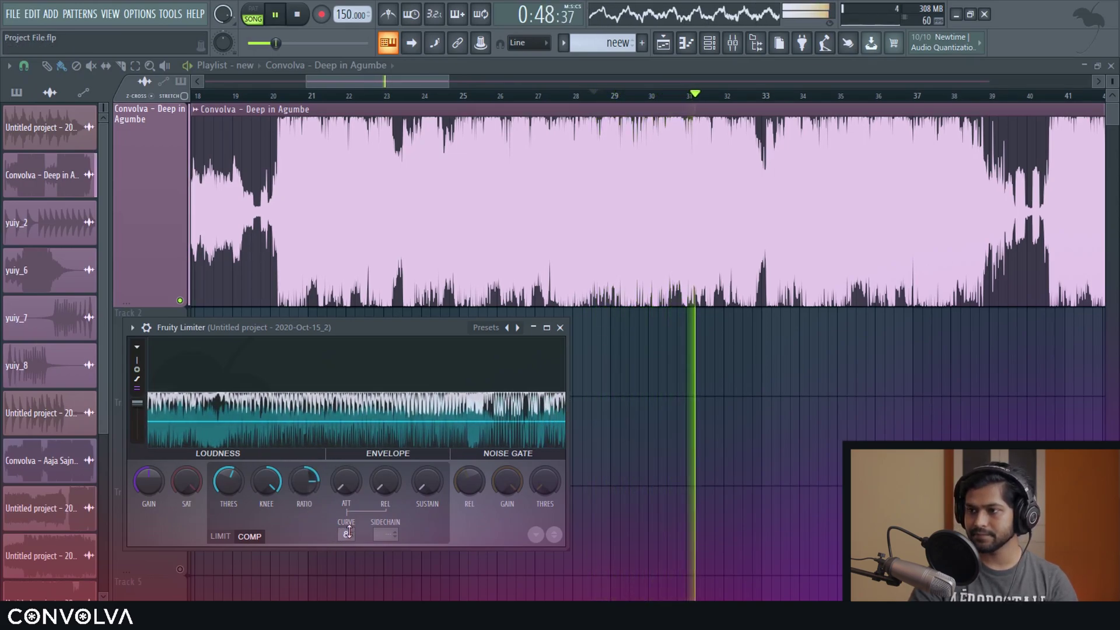
scroll(347, 532, up, 2)
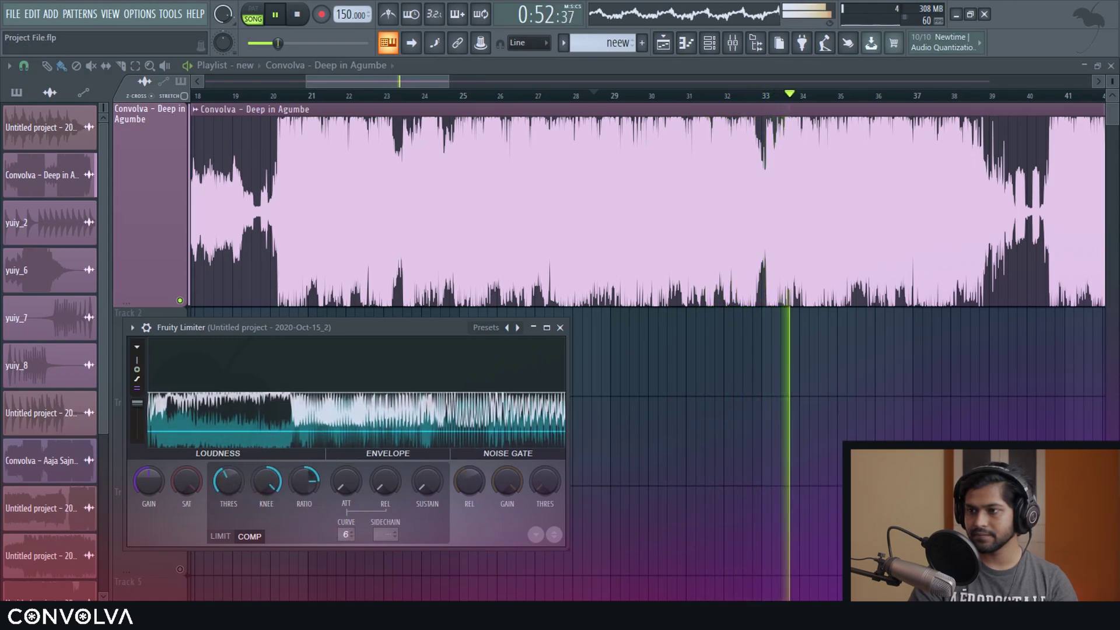
scroll(347, 536, down, 2)
scroll(347, 536, up, 1)
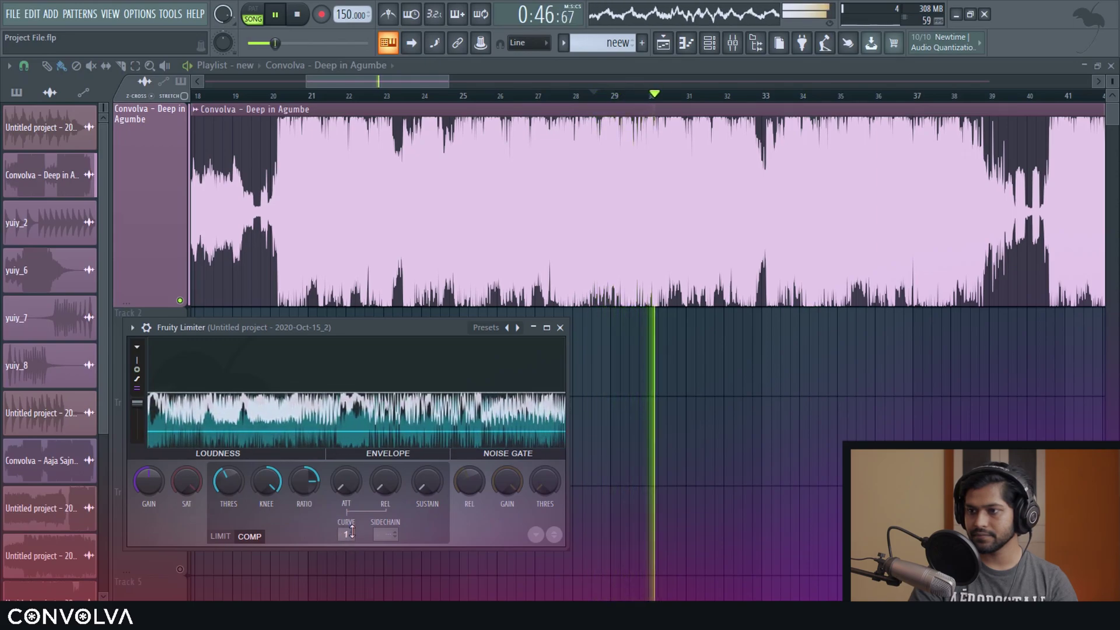
scroll(348, 532, up, 7)
scroll(347, 530, down, 7)
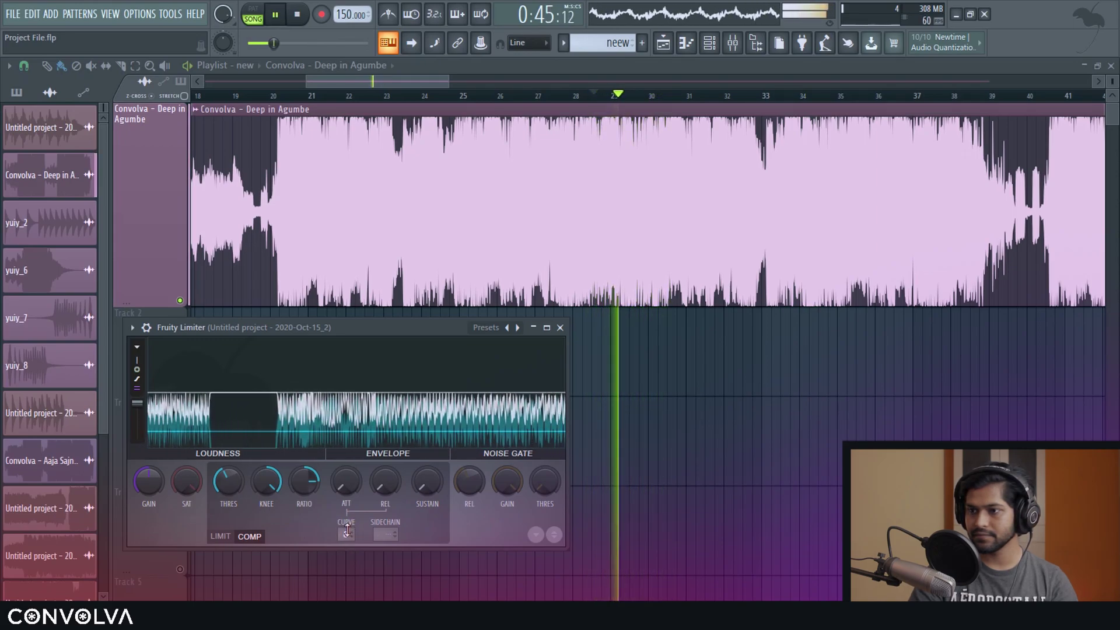
key(space)
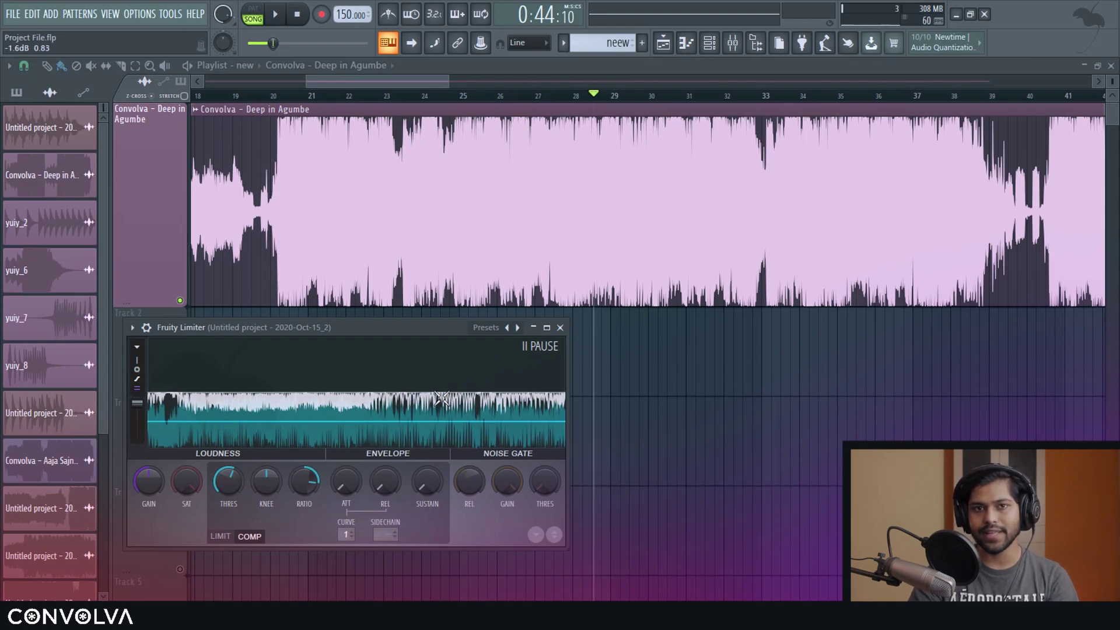
Load Maximus into the insert's empty slot after the limiters and show its plugin window
key(F9)
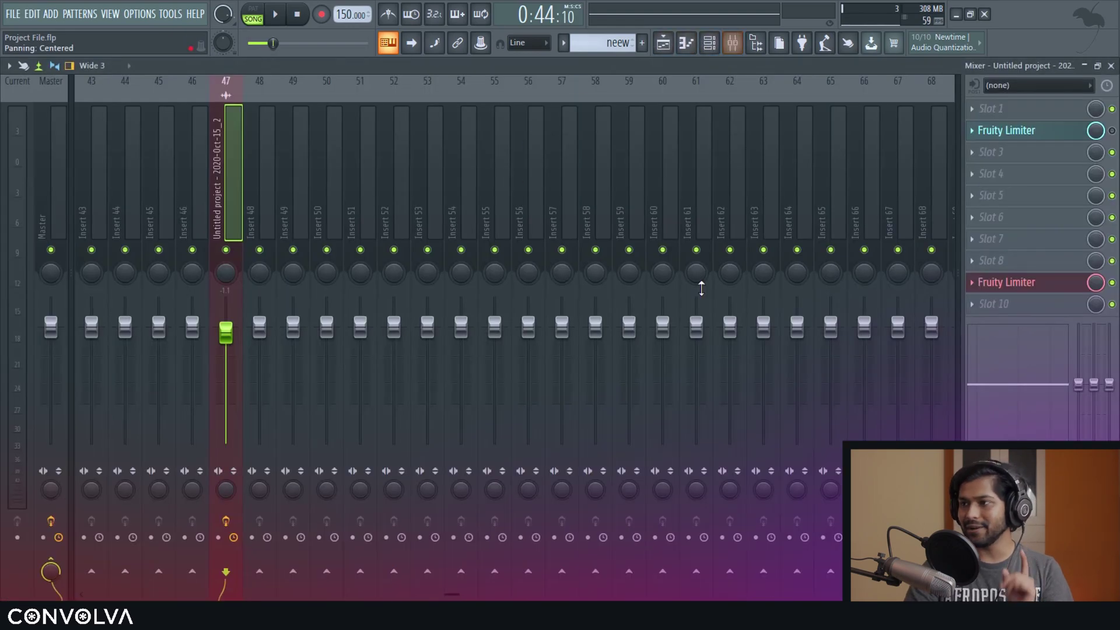
middle_click(1007, 329)
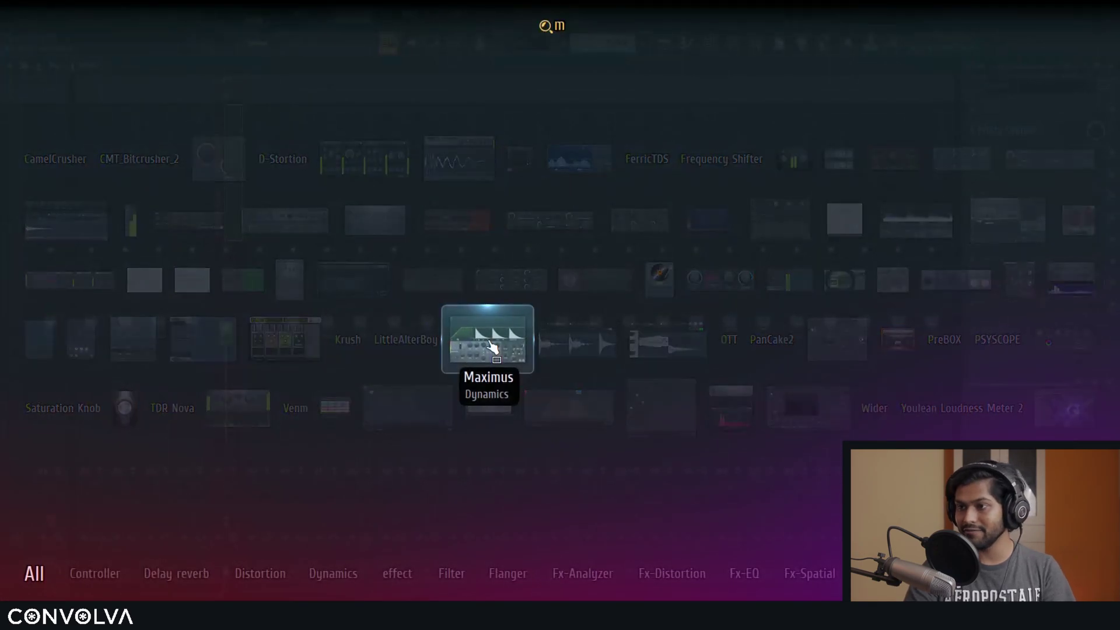
double_click(488, 339)
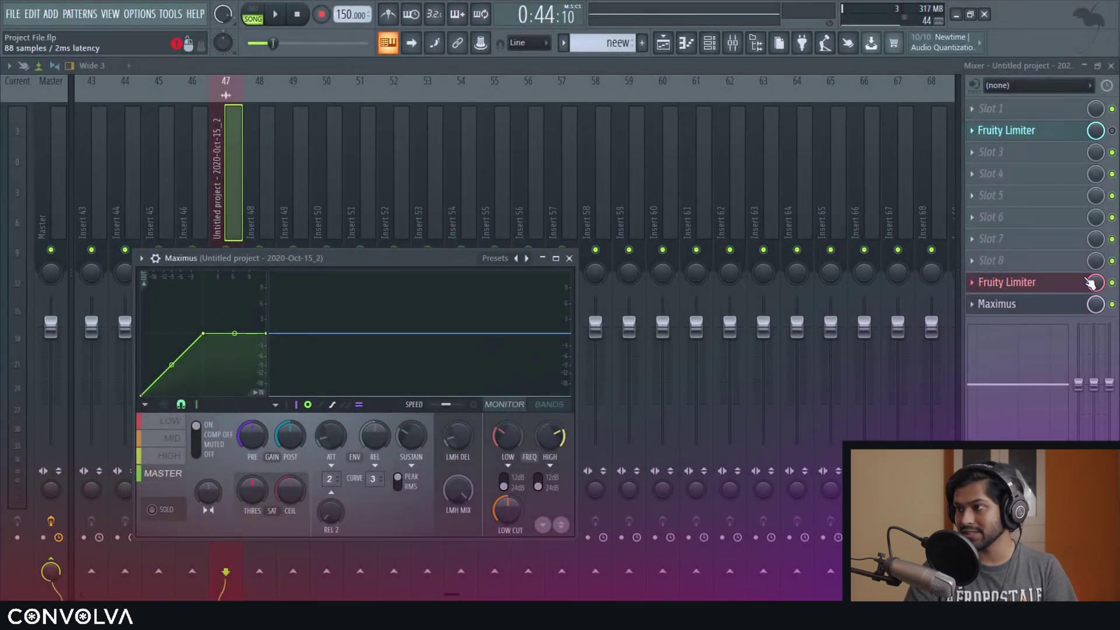
click(1033, 304)
click(1033, 304)
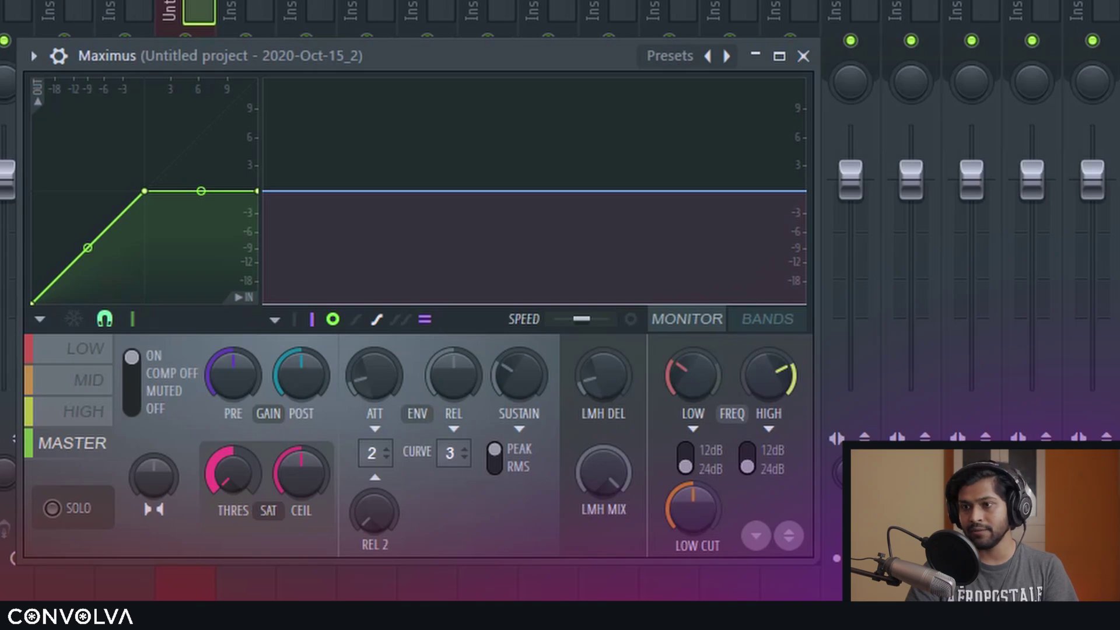
Raise Maximus's SAT THRES and lift its CEIL to about -2.8 dB
drag(232, 477, 243, 474)
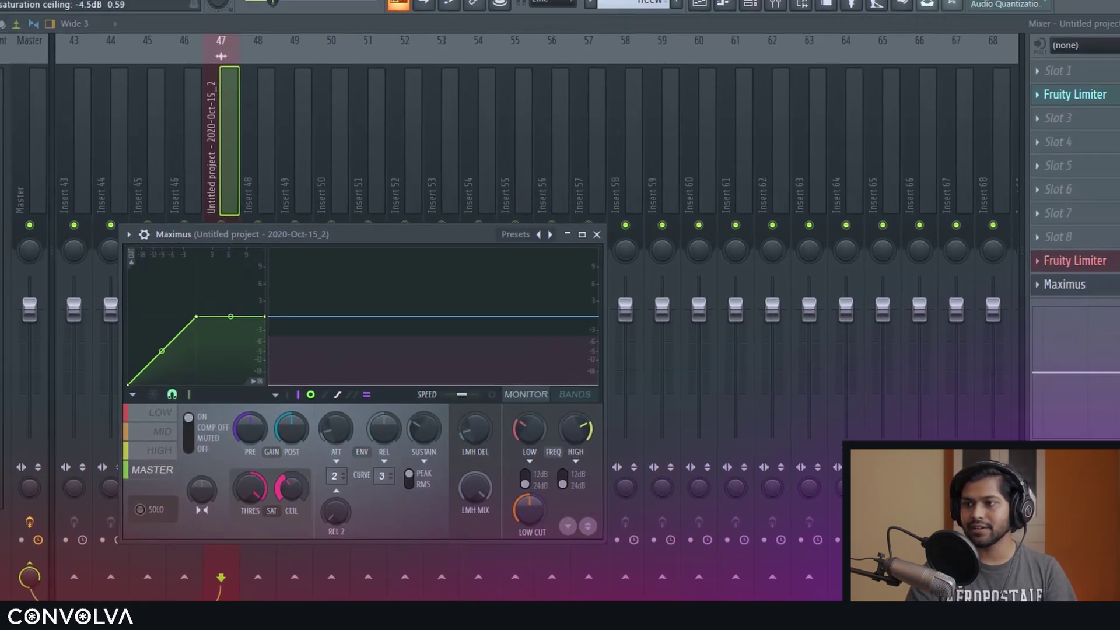
drag(290, 487, 291, 481)
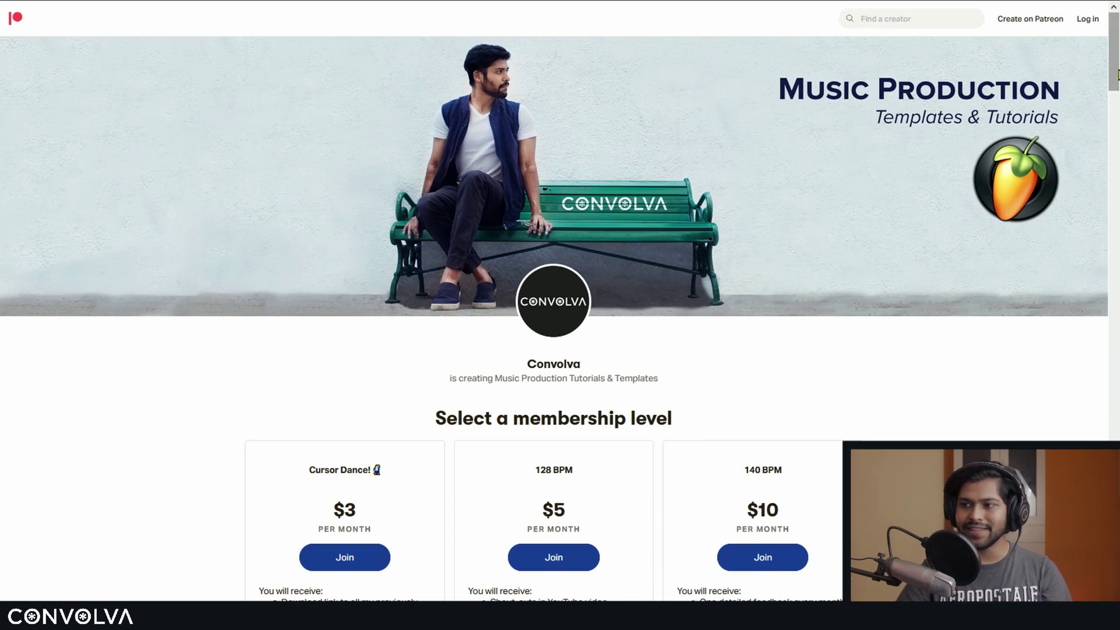
scroll(349, 184, down, 2)
scroll(438, 219, down, 2)
scroll(507, 270, down, 1)
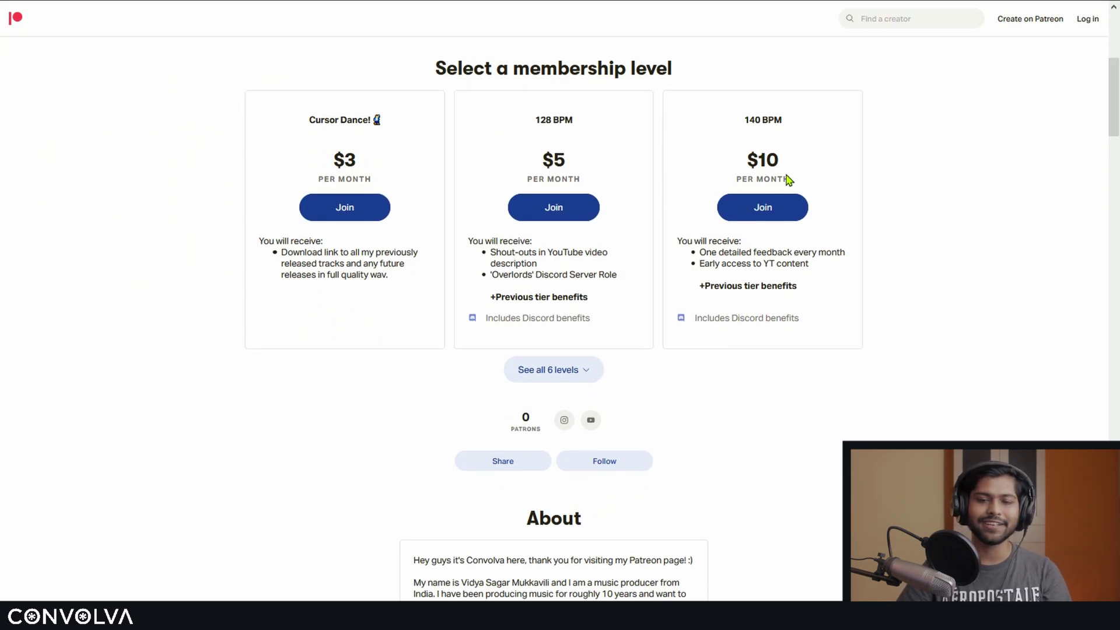